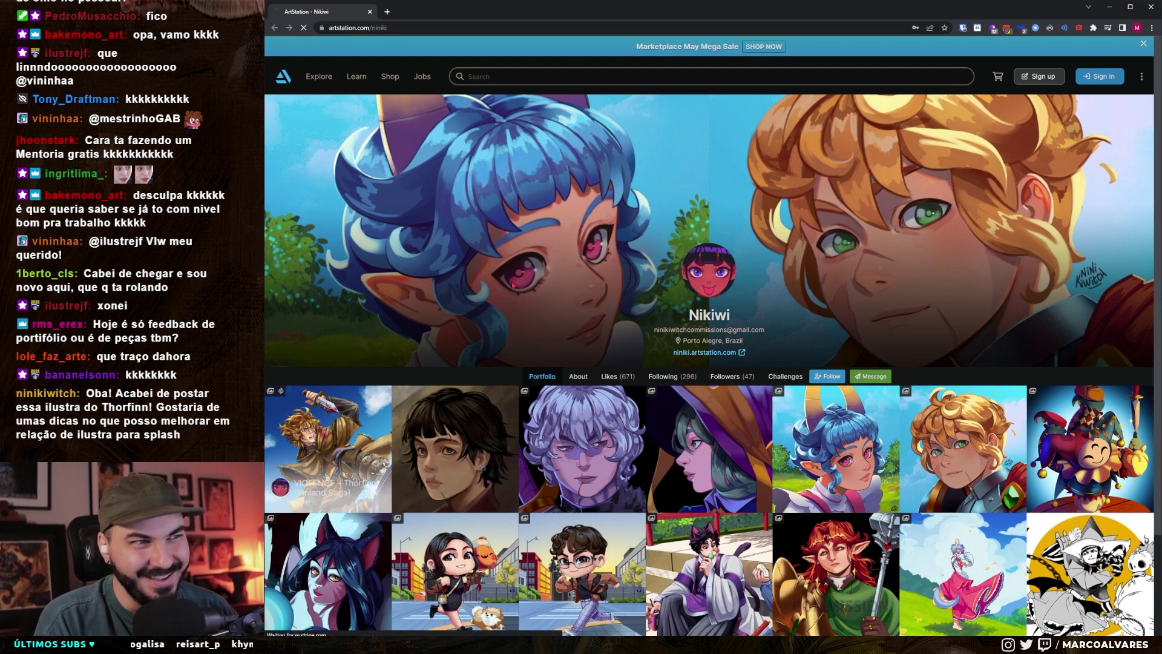
- Open the VIOLENCE - Thorfinn (Vinland Saga) thumbnail from the artist's ArtStation portfolio grid
click(325, 431)
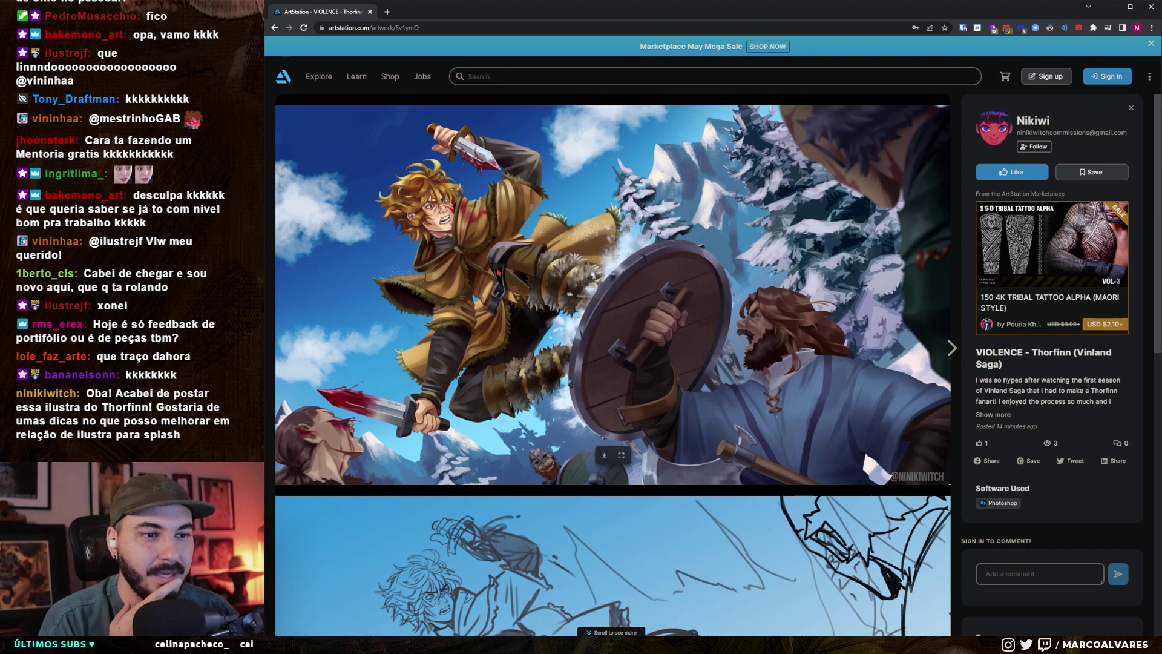
scroll(501, 267, down, 2)
scroll(496, 266, down, 4)
scroll(493, 265, down, 3)
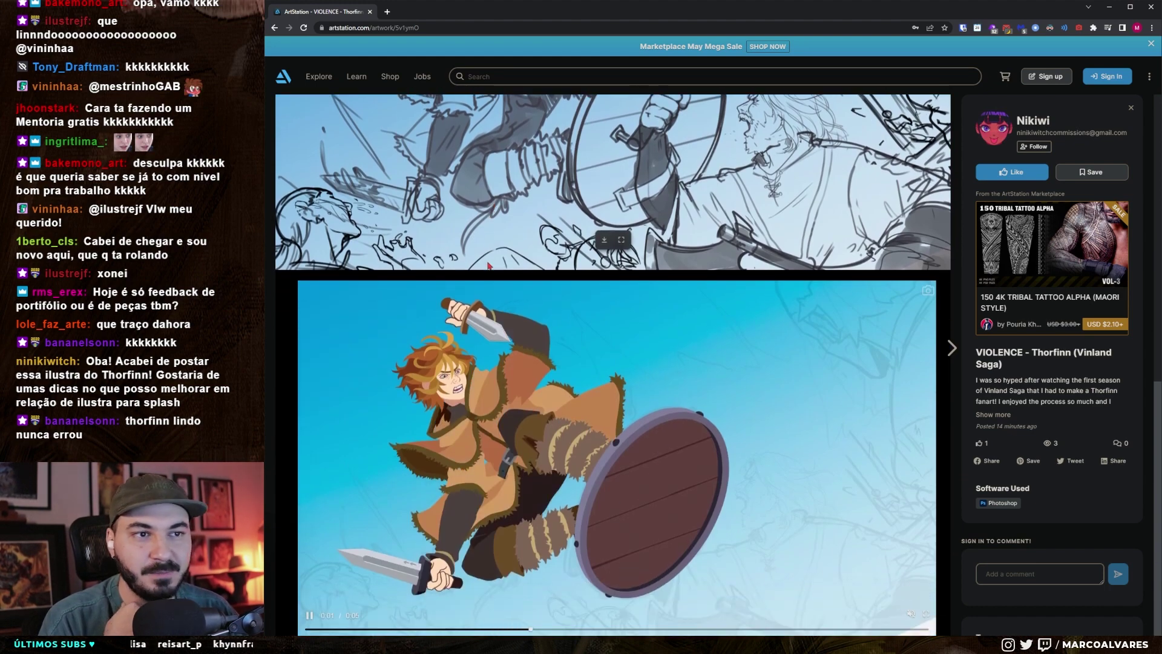
scroll(491, 270, up, 5)
scroll(485, 278, up, 3)
scroll(485, 278, up, 1)
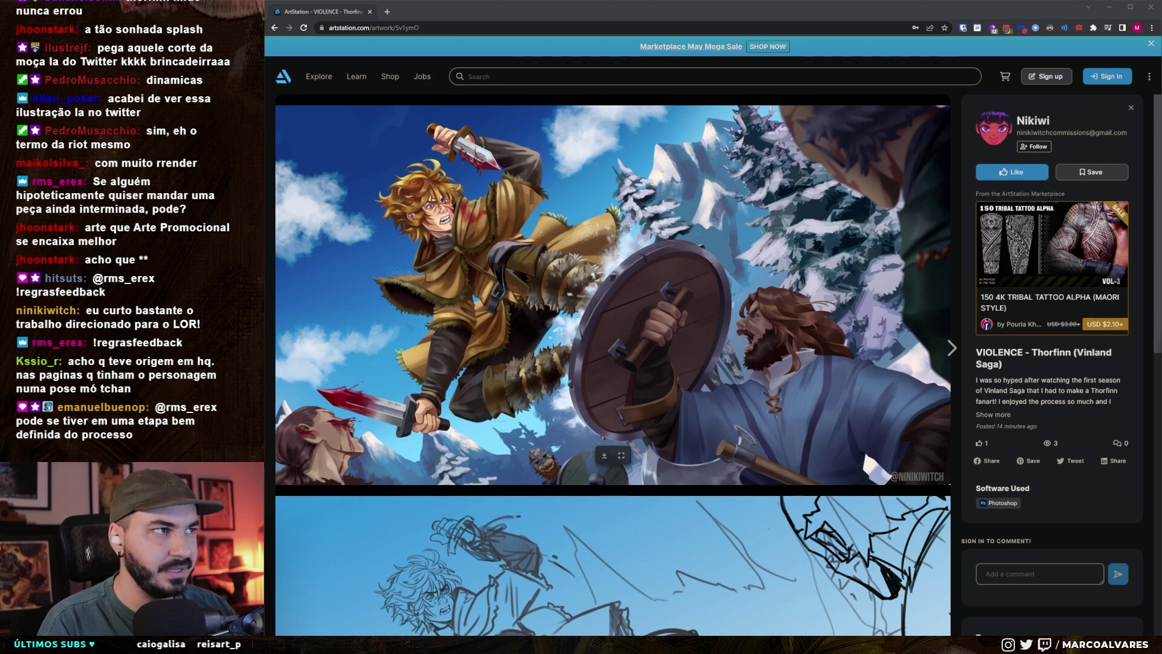
key(alt+Left)
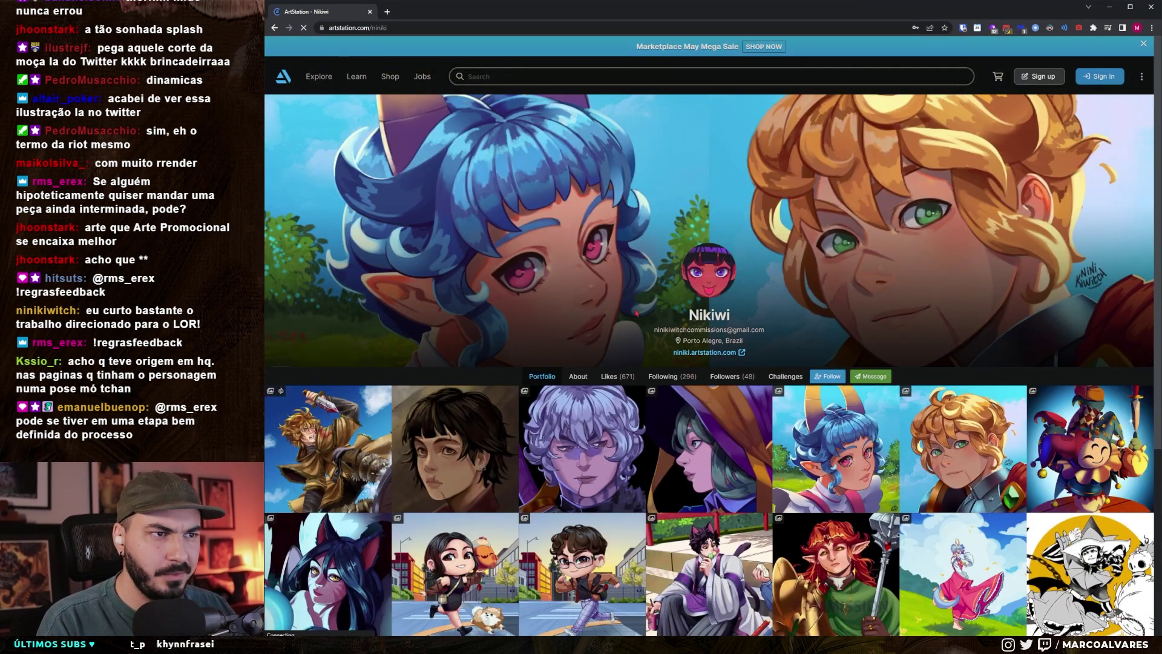
scroll(633, 309, down, 2)
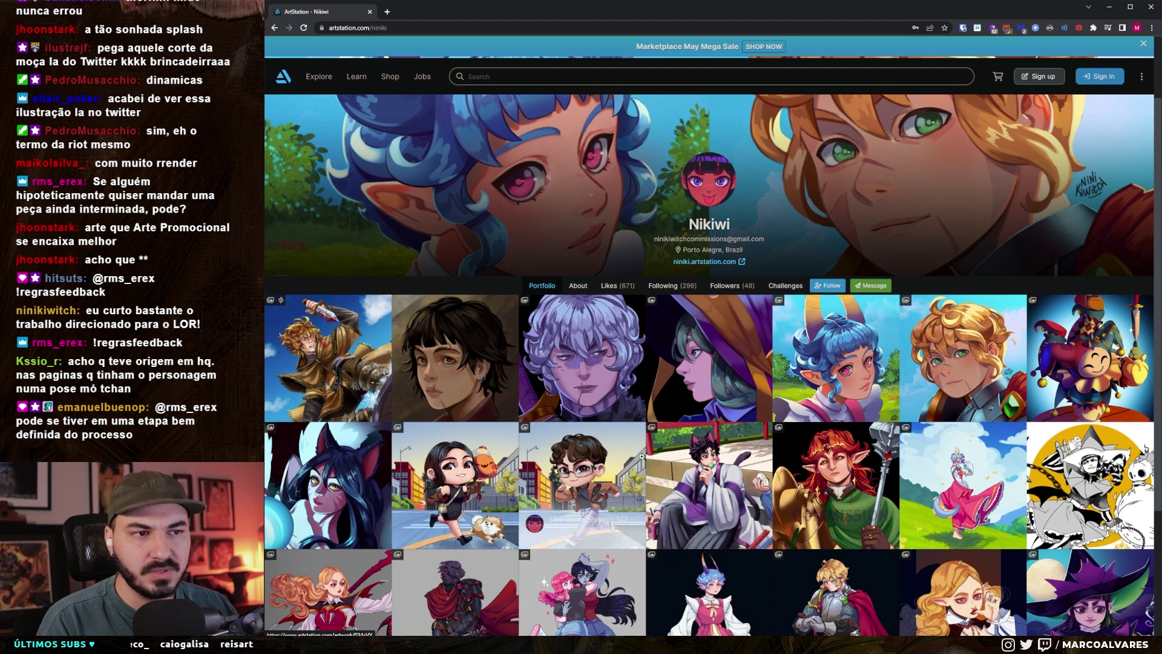
scroll(643, 461, down, 3)
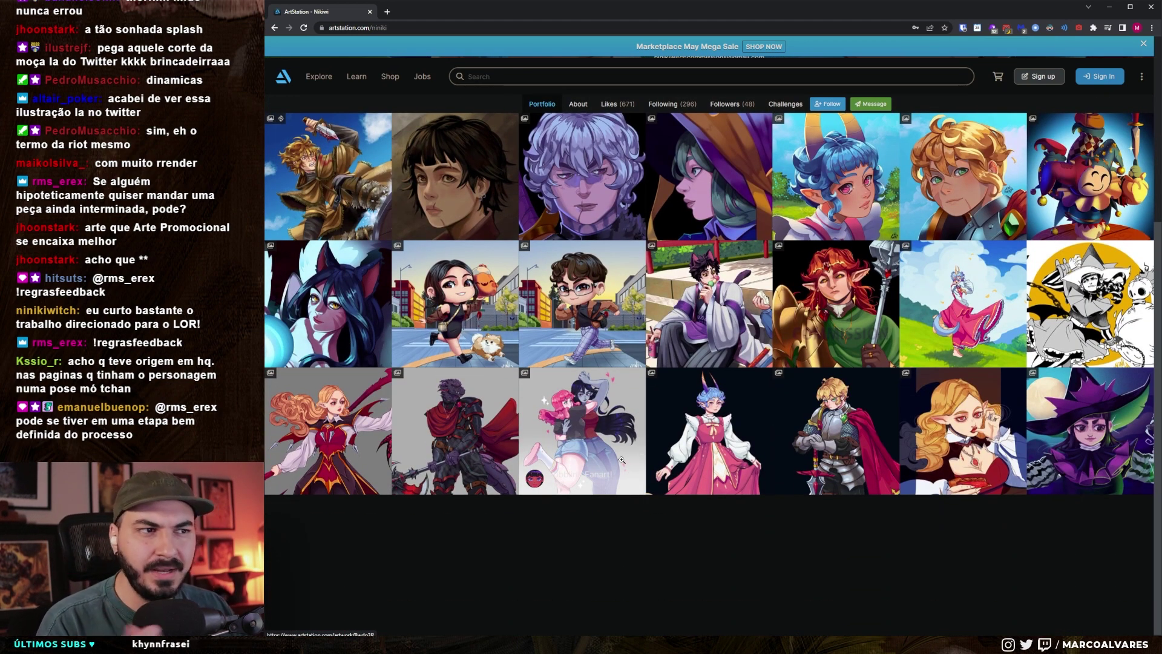
scroll(609, 451, up, 2)
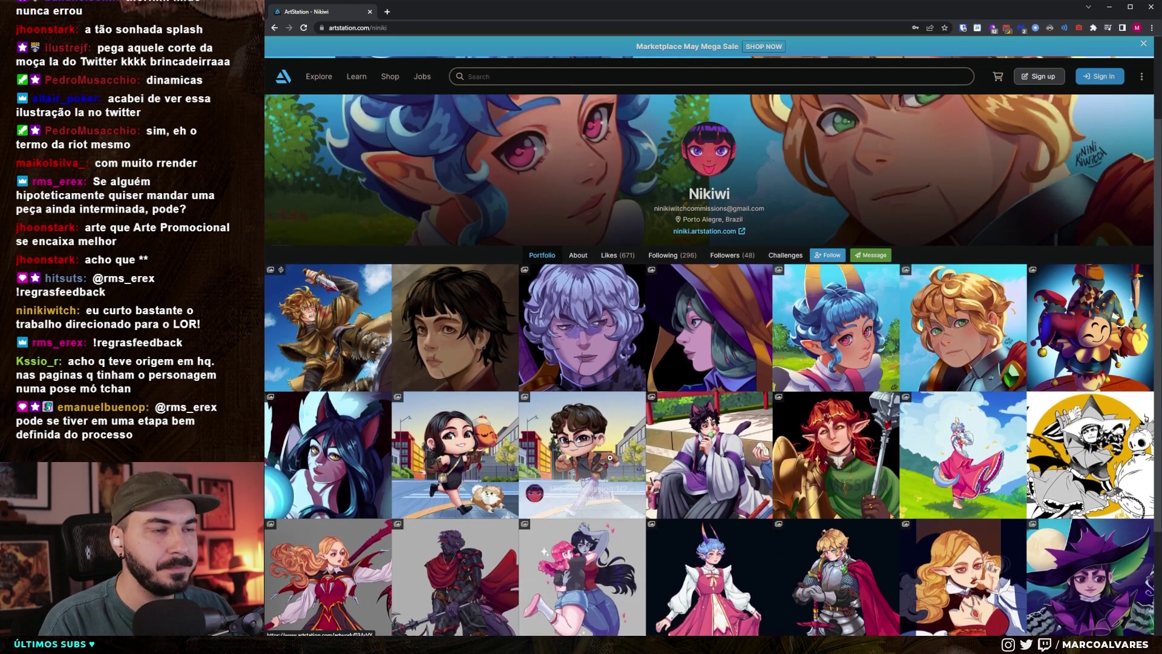
scroll(609, 452, up, 1)
scroll(611, 454, up, 2)
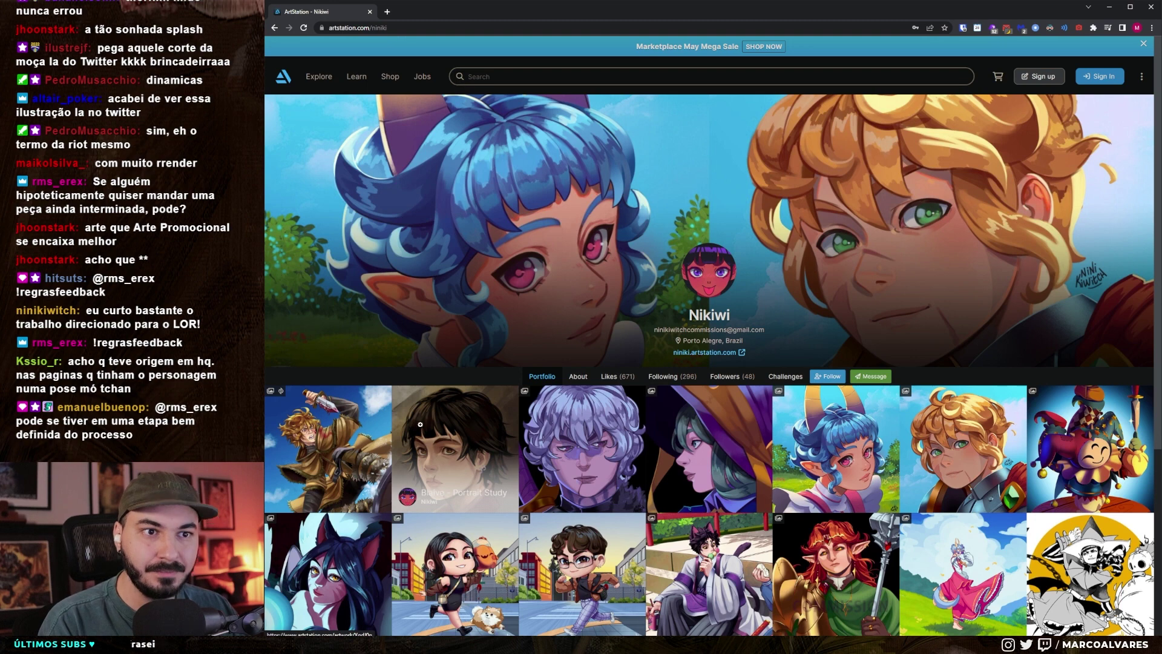
click(381, 444)
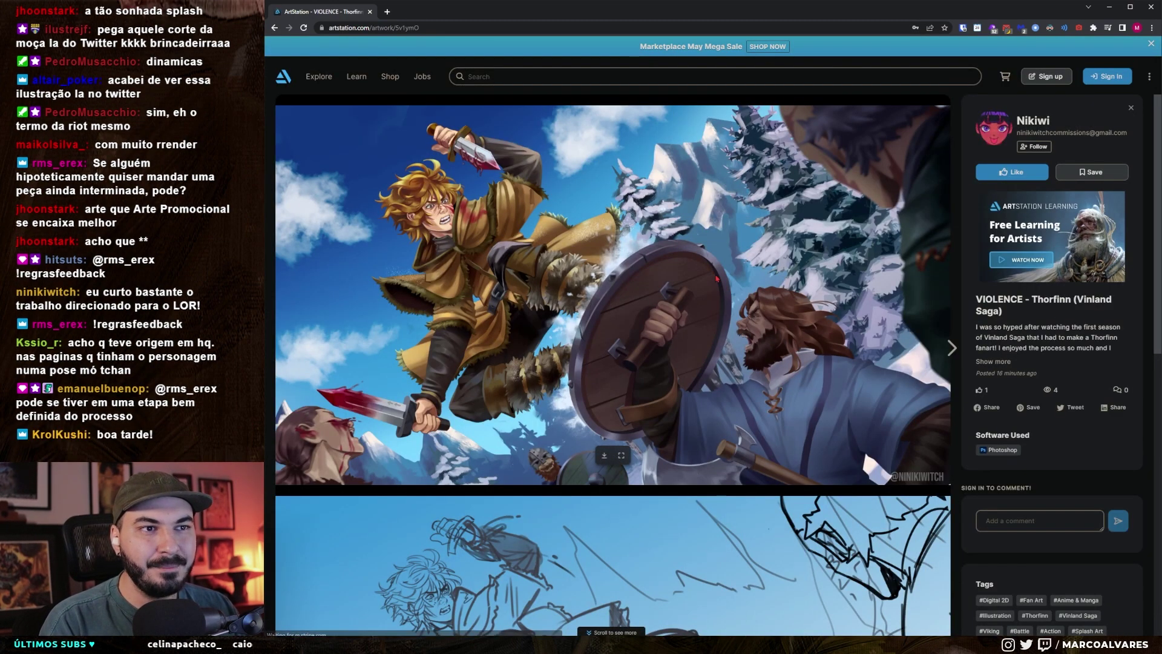
- Copy the Thorfinn image from ArtStation and paste it into a new 1920×1080 Photoshop document
right_click(491, 215)
click(505, 246)
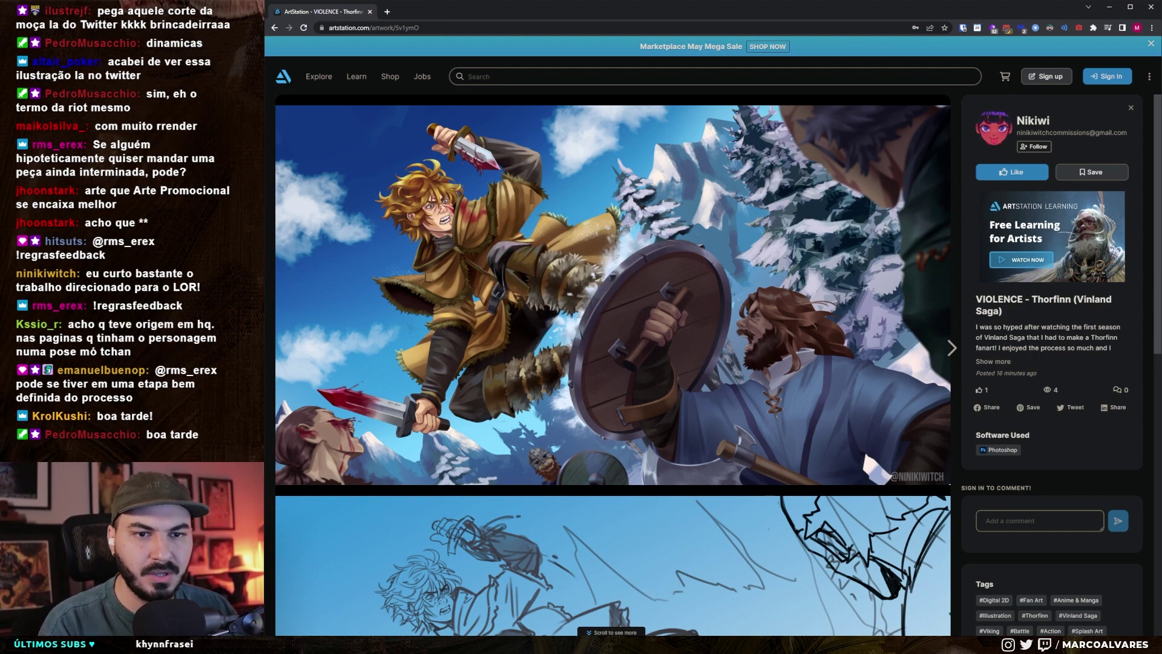
key(alt+Tab)
click(286, 8)
key(Return)
key(ctrl+v)
key(ctrl+0)
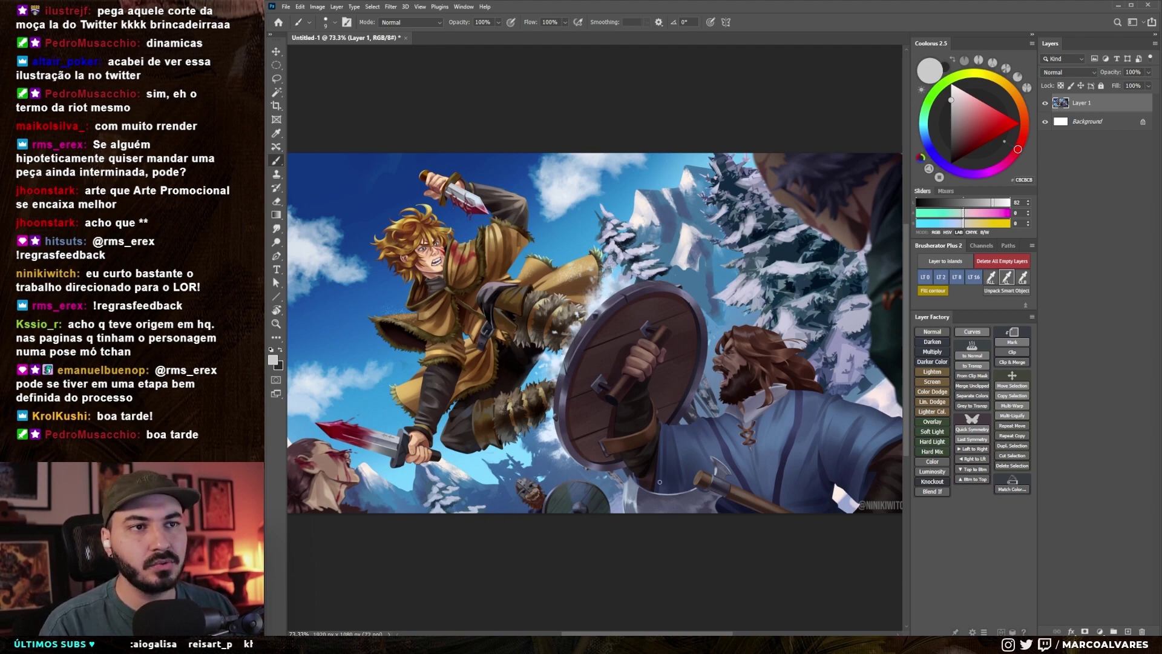
- Add a new blank layer above the pasted Thorfinn painting for critique lines
alt+scroll(605, 440, up, 1)
drag(604, 440, 569, 445)
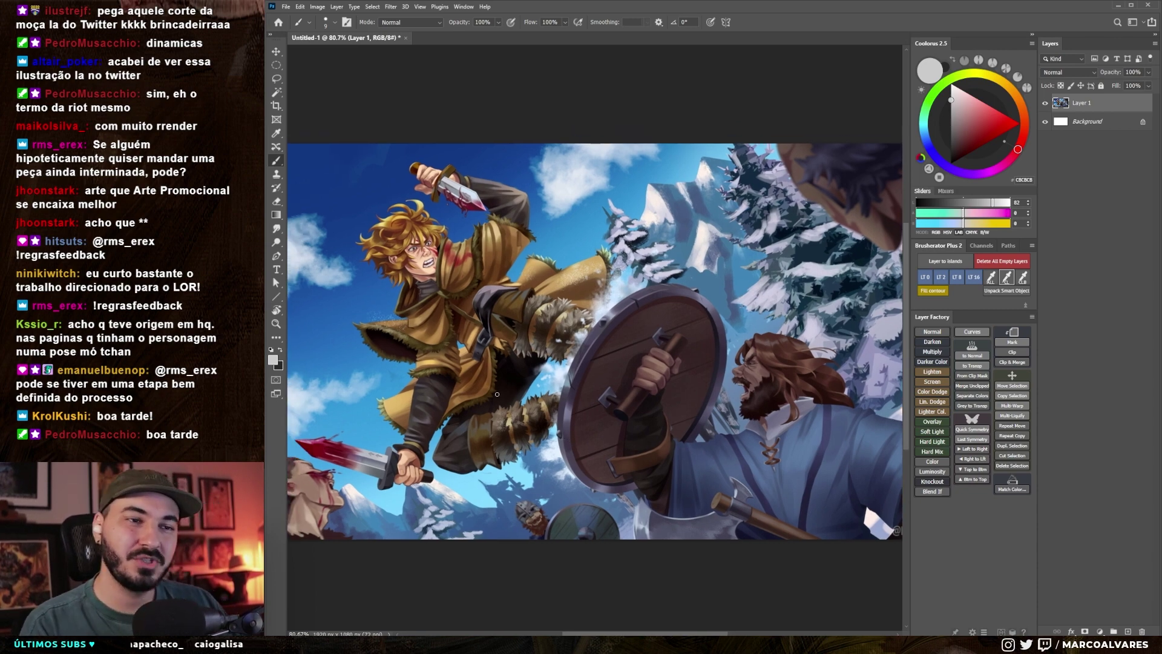
key(ctrl+shift+alt+n)
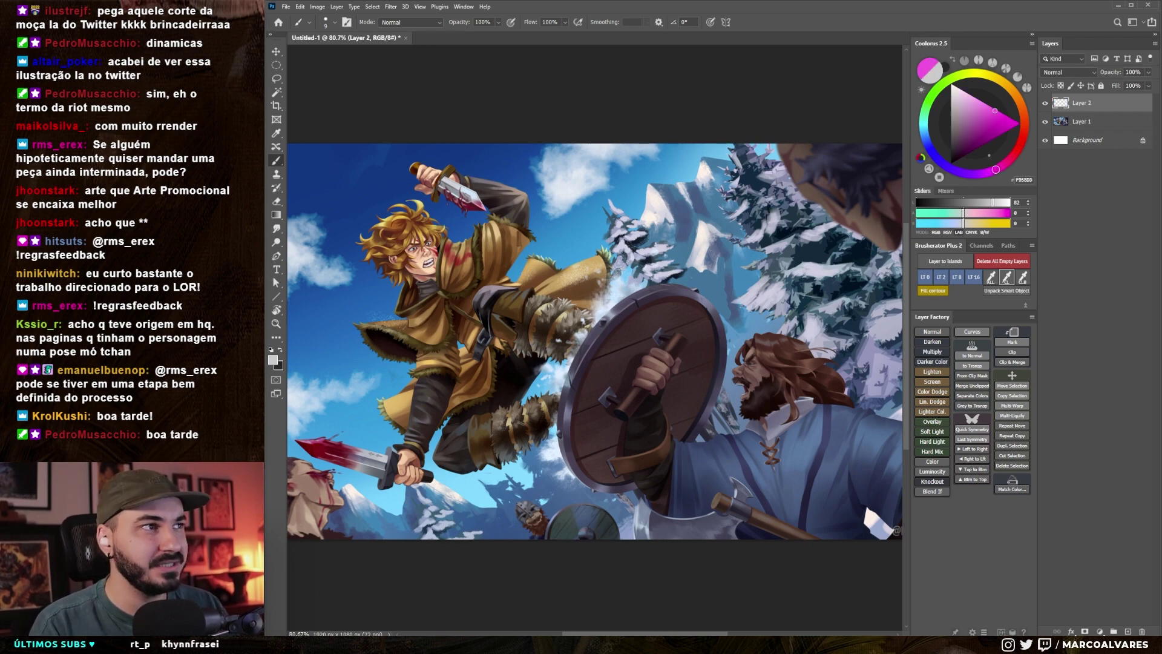
drag(612, 282, 628, 268)
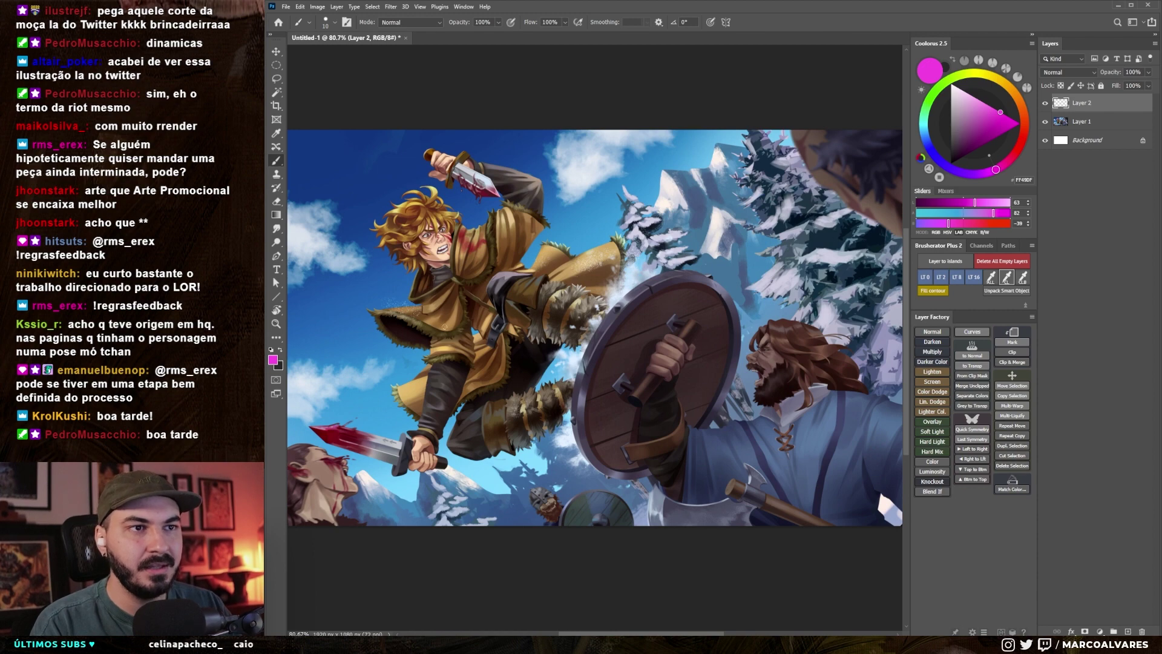
- Test magenta strokes down Thorfinn's body and from face to knife, then undo them
drag(446, 305, 416, 446)
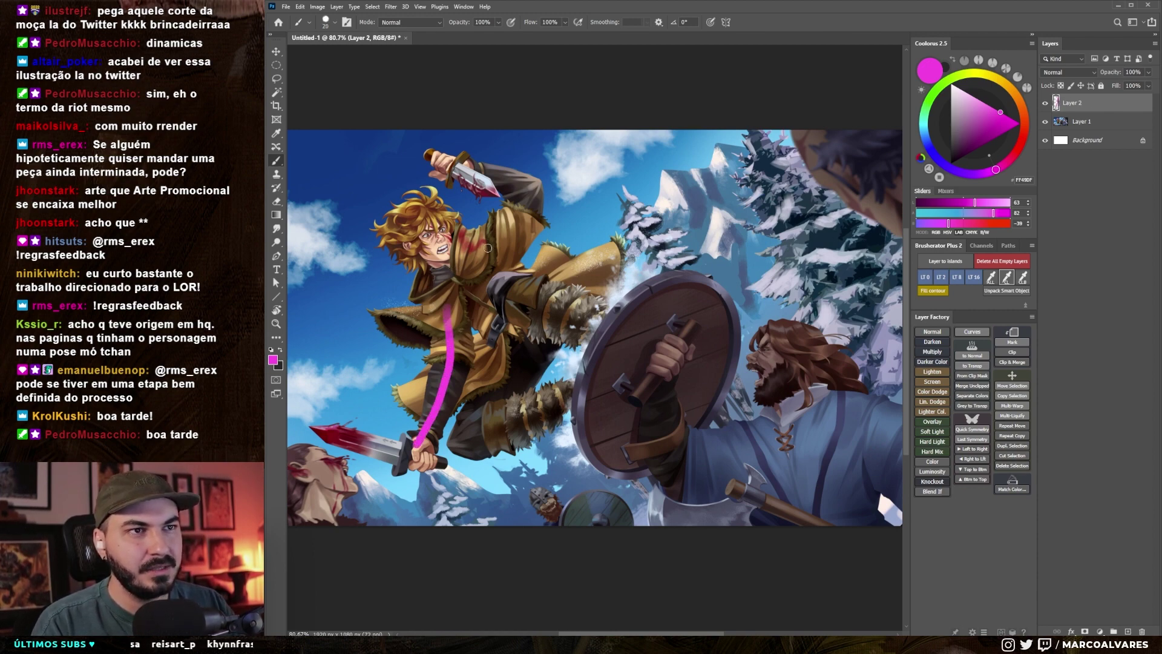
mouse_move(477, 250)
mouse_down()
mouse_move(534, 187)
mouse_move(450, 167)
mouse_up()
drag(502, 219, 506, 207)
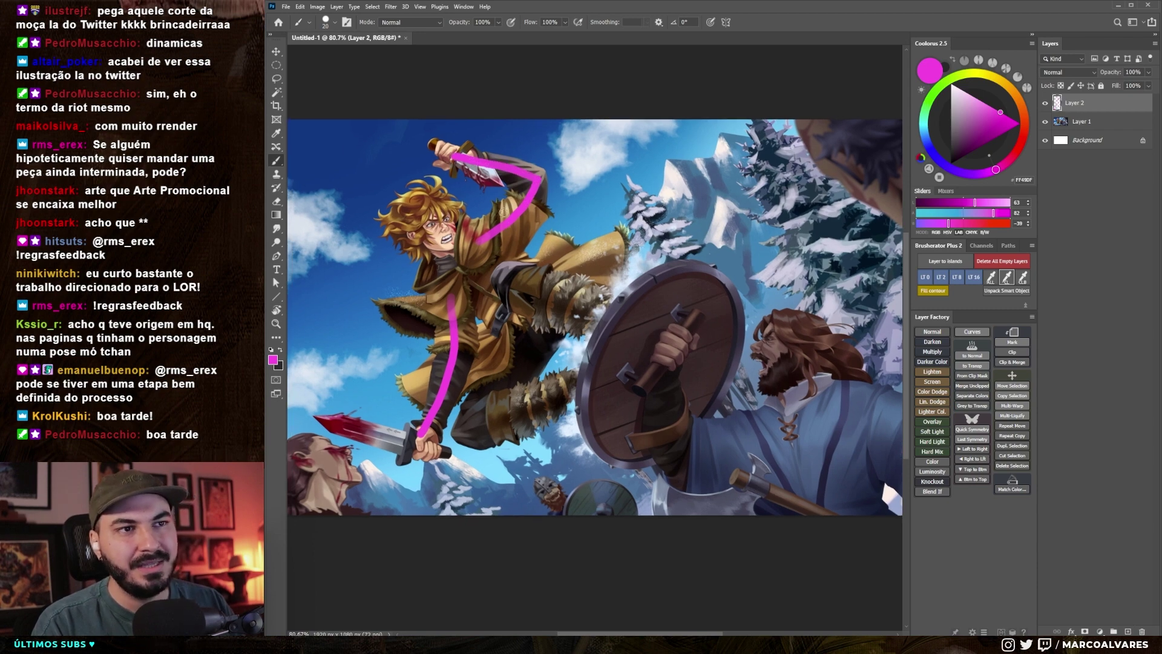
key(ctrl+z)
key(ctrl+z)
key(ctrl+z)
key(ctrl+shift+z)
key(ctrl+z)
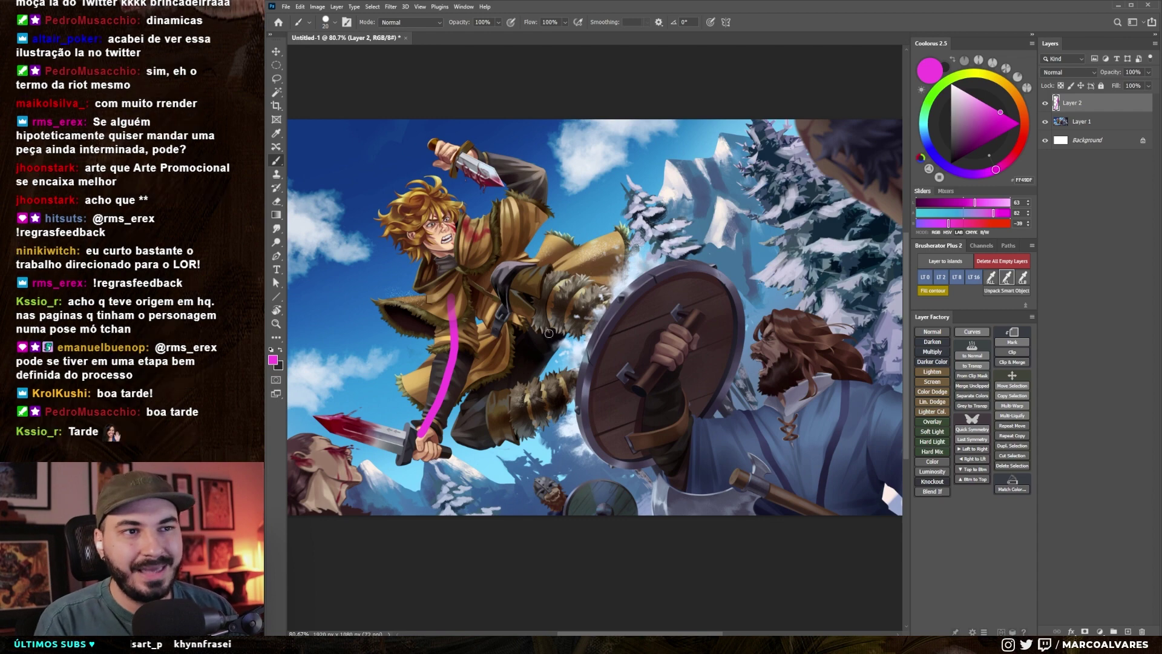
scroll(462, 295, down, 1)
key(ctrl+z)
- Zoom out to the whole painting and test an L-shaped magenta line over the shield, then undo it
key(z)
mouse_move(579, 386)
mouse_down()
mouse_move(540, 370)
mouse_move(581, 370)
mouse_up()
mouse_move(653, 353)
mouse_down()
mouse_move(663, 460)
mouse_move(707, 451)
mouse_up()
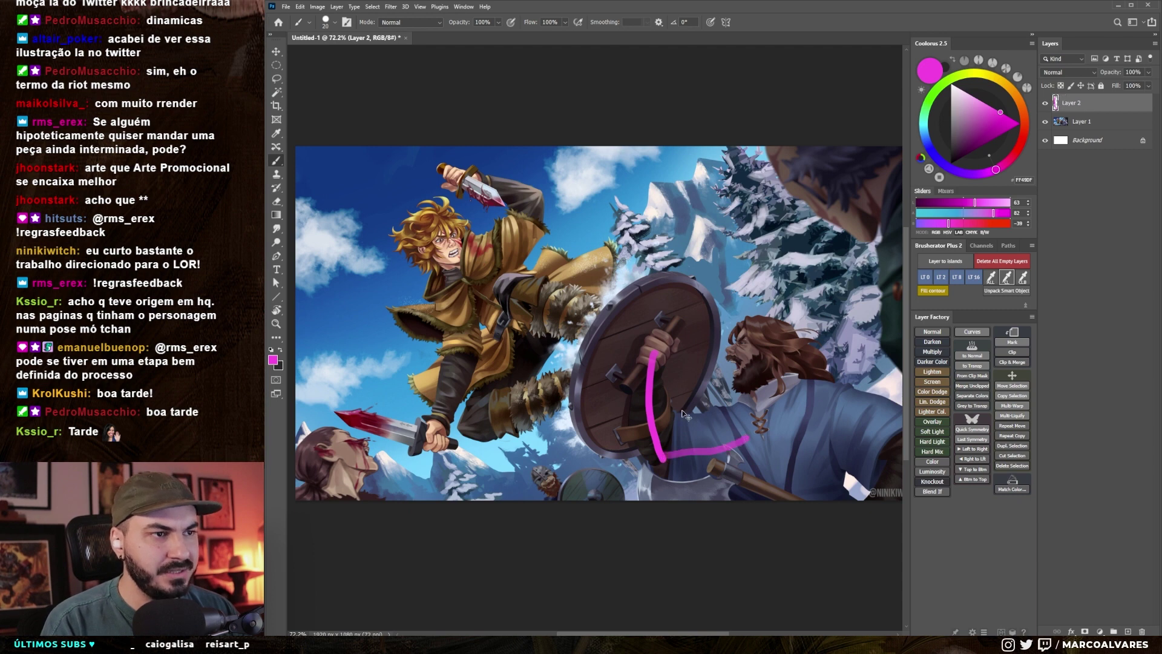
key(ctrl+z)
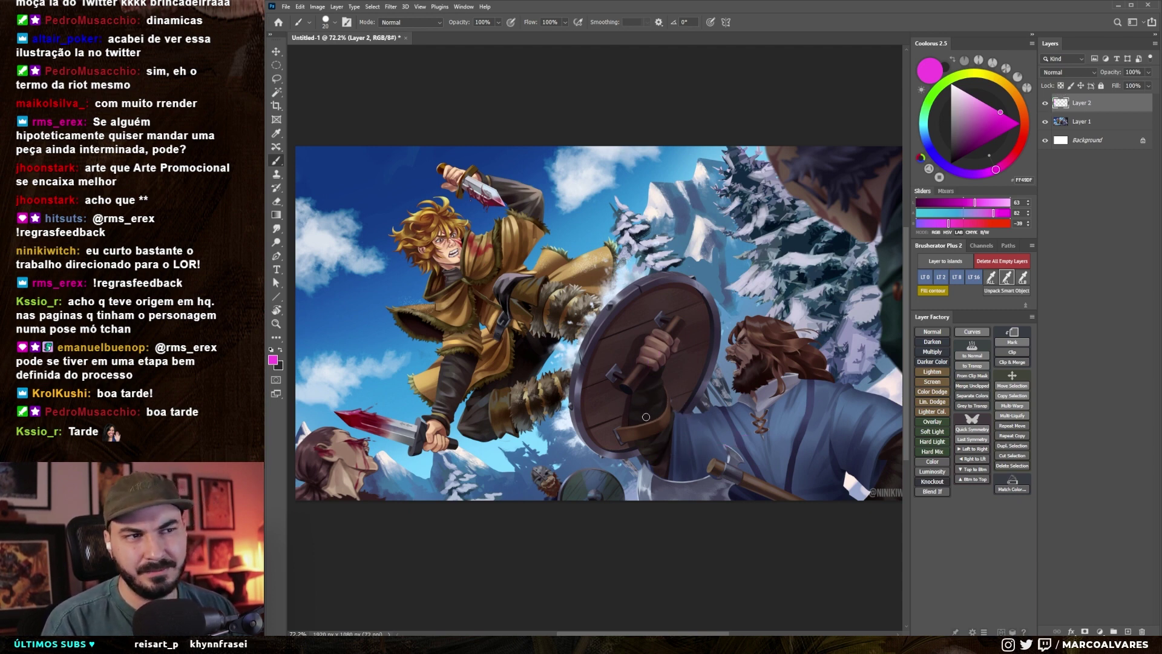
- Shrink the brush to size 10 and try magenta lines down the shield handle, undoing them
key(bracketleft)
key(bracketleft)
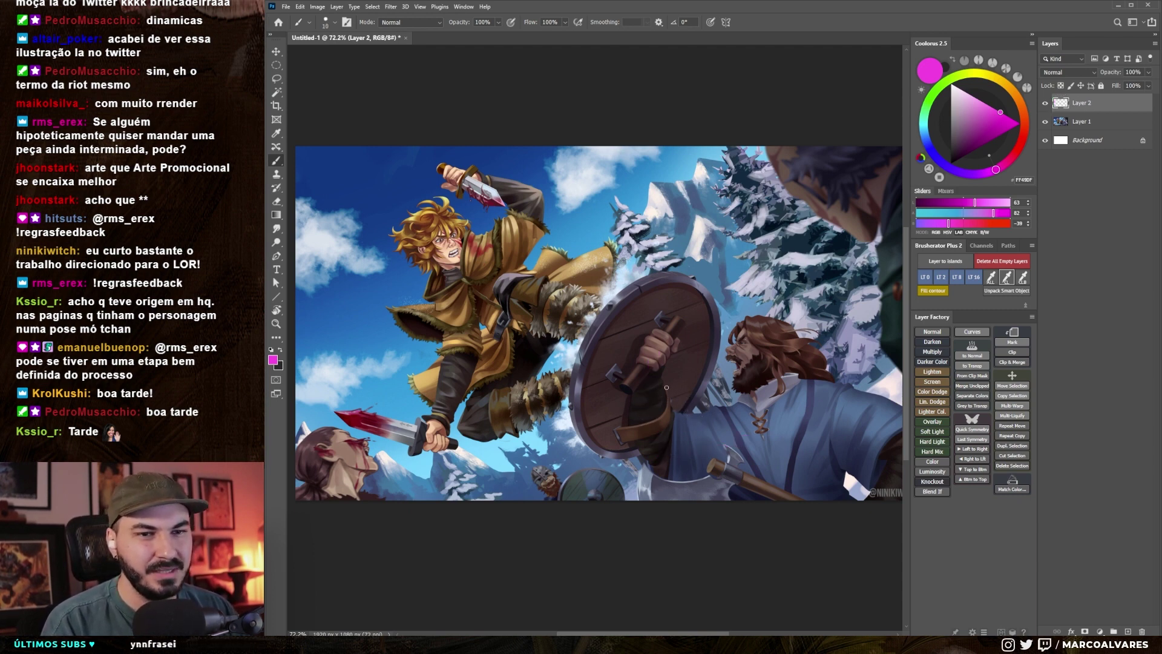
drag(650, 360, 666, 453)
key(ctrl+z)
shift+click(750, 434)
key(ctrl+z)
key(ctrl+z)
drag(649, 361, 666, 453)
shift+click(734, 425)
key(ctrl+z)
key(ctrl+z)
- Try magenta strokes along the shield's edge and around its lower edge and belt, undoing each
alt+scroll(664, 442, up, 5)
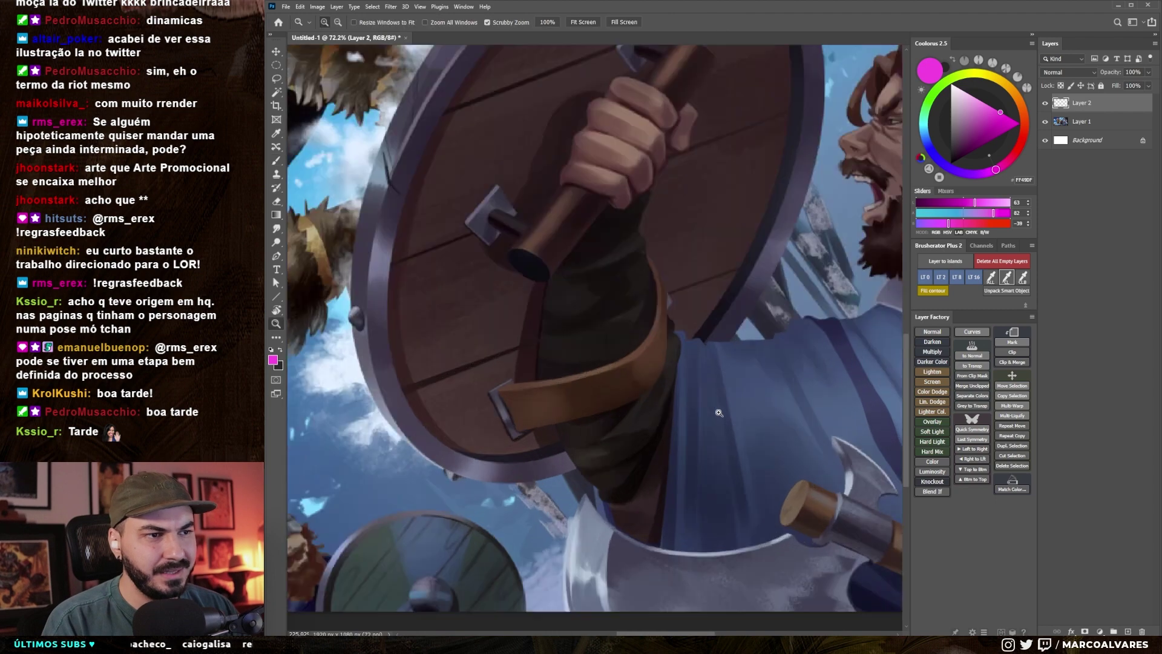
drag(678, 341, 653, 556)
key(ctrl+z)
mouse_move(665, 357)
mouse_down()
mouse_move(636, 499)
mouse_move(672, 526)
mouse_move(674, 342)
mouse_up()
key(ctrl+z)
alt+scroll(651, 484, down, 6)
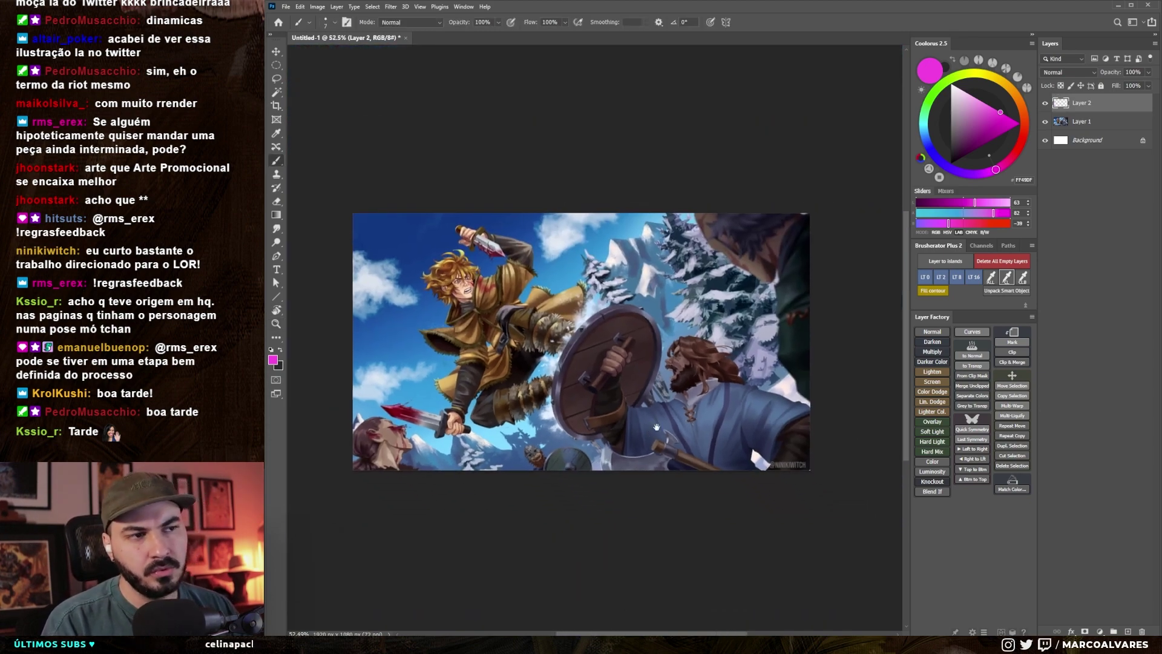
- Zoom in on the shield and axe and try curved and zigzag magenta strokes, undoing them
key(z)
mouse_move(620, 442)
mouse_down()
mouse_move(672, 442)
mouse_move(644, 345)
mouse_move(586, 436)
mouse_move(645, 326)
mouse_up()
key(b)
key(ctrl+z)
key(ctrl+z)
key(ctrl+z)
mouse_move(571, 441)
mouse_down()
mouse_move(643, 484)
mouse_move(736, 473)
mouse_up()
key(ctrl+z)
drag(573, 440, 736, 478)
key(ctrl+z)
drag(552, 502, 703, 523)
key(ctrl+z)
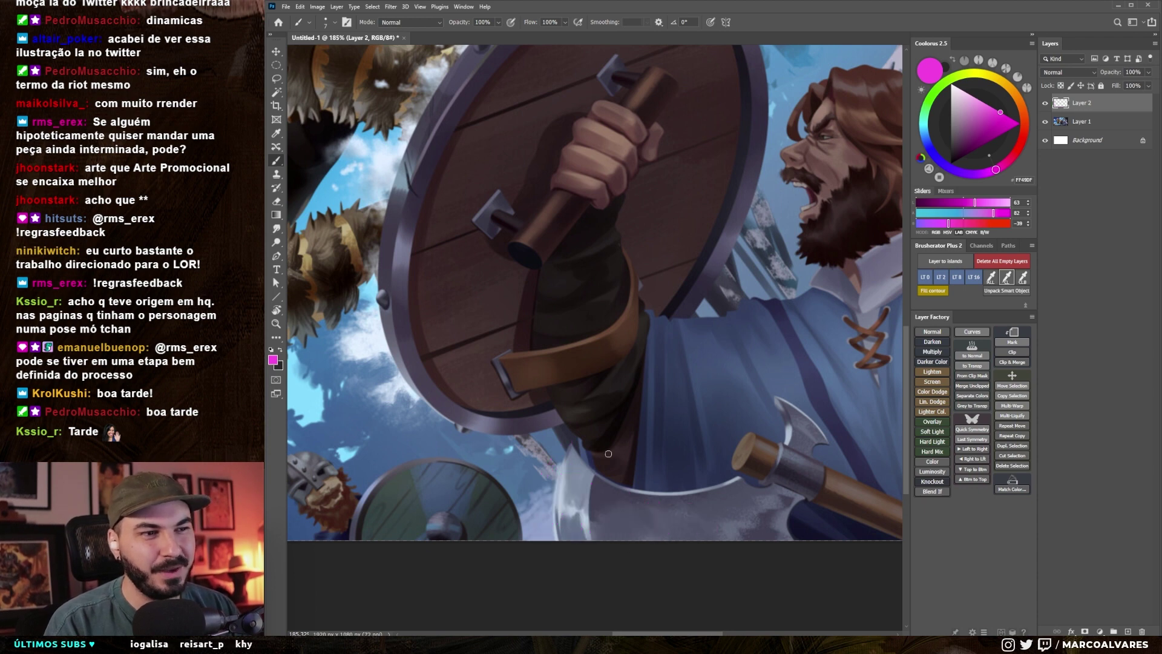
- Draw the magenta line down the tunic edge, curving toward the axe blade
drag(649, 315, 639, 491)
drag(643, 474, 643, 488)
mouse_move(550, 391)
mouse_down()
mouse_move(636, 489)
mouse_move(762, 486)
mouse_up()
key(ctrl+z)
mouse_move(547, 383)
mouse_down()
mouse_move(572, 432)
mouse_move(666, 489)
mouse_move(740, 486)
mouse_up()
alt+scroll(740, 486, down, 5)
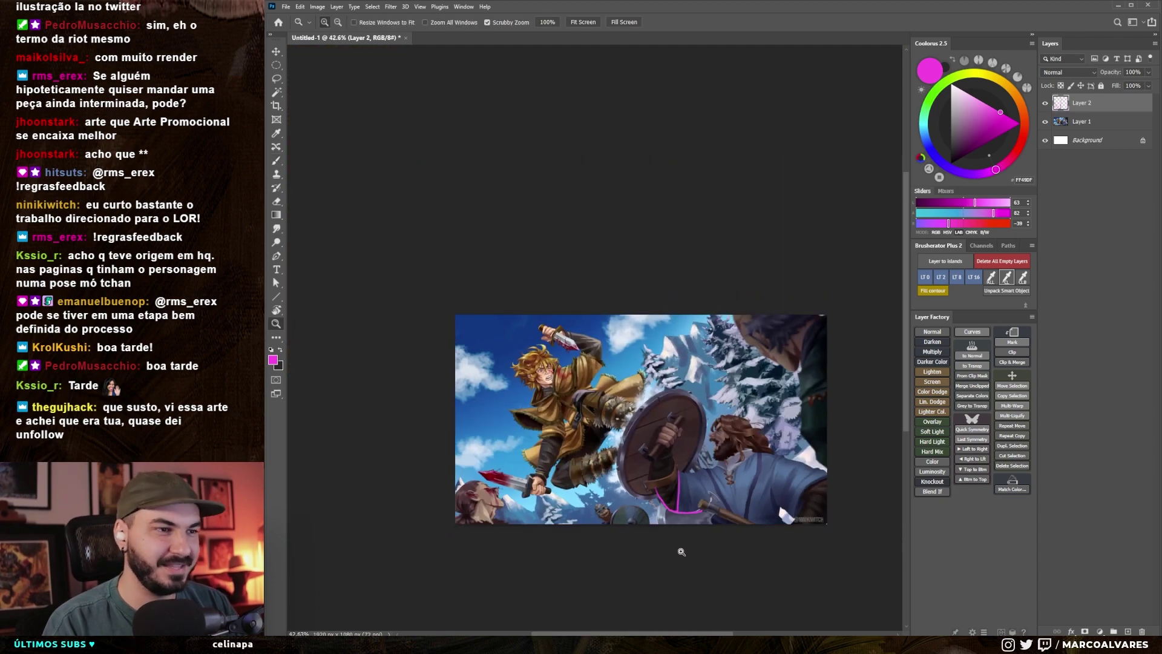
alt+scroll(625, 511, down, 1)
drag(657, 494, 656, 487)
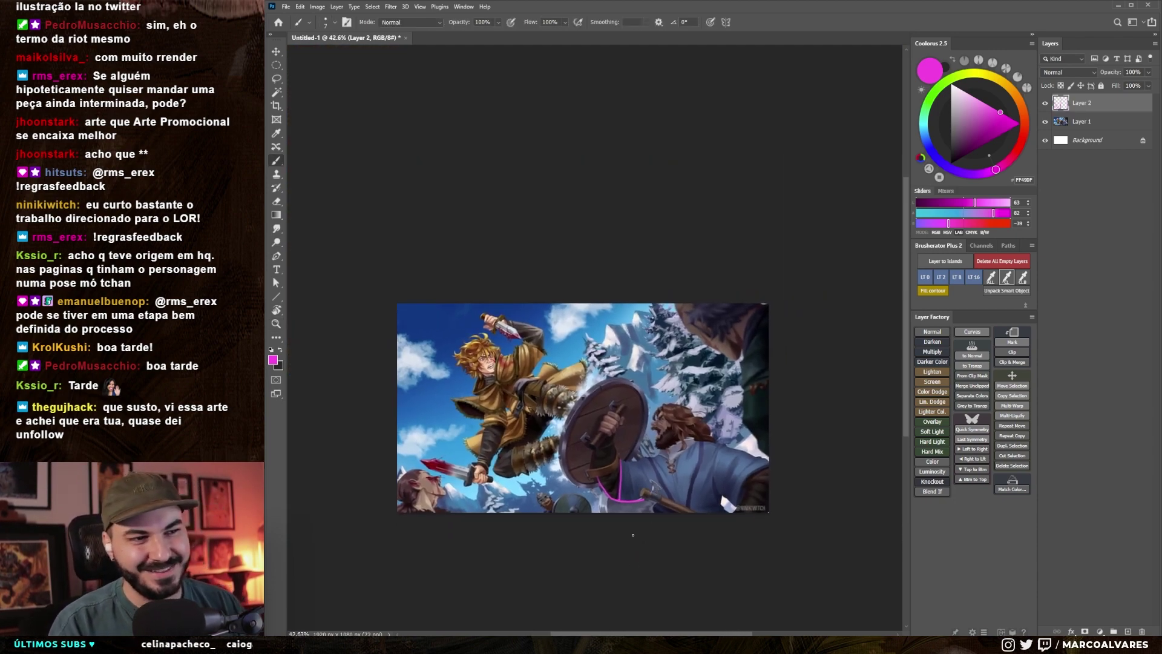
- Try magenta marks around the bearded warrior's head and face, then undo them
alt+scroll(647, 459, up, 4)
alt+scroll(665, 311, up, 1)
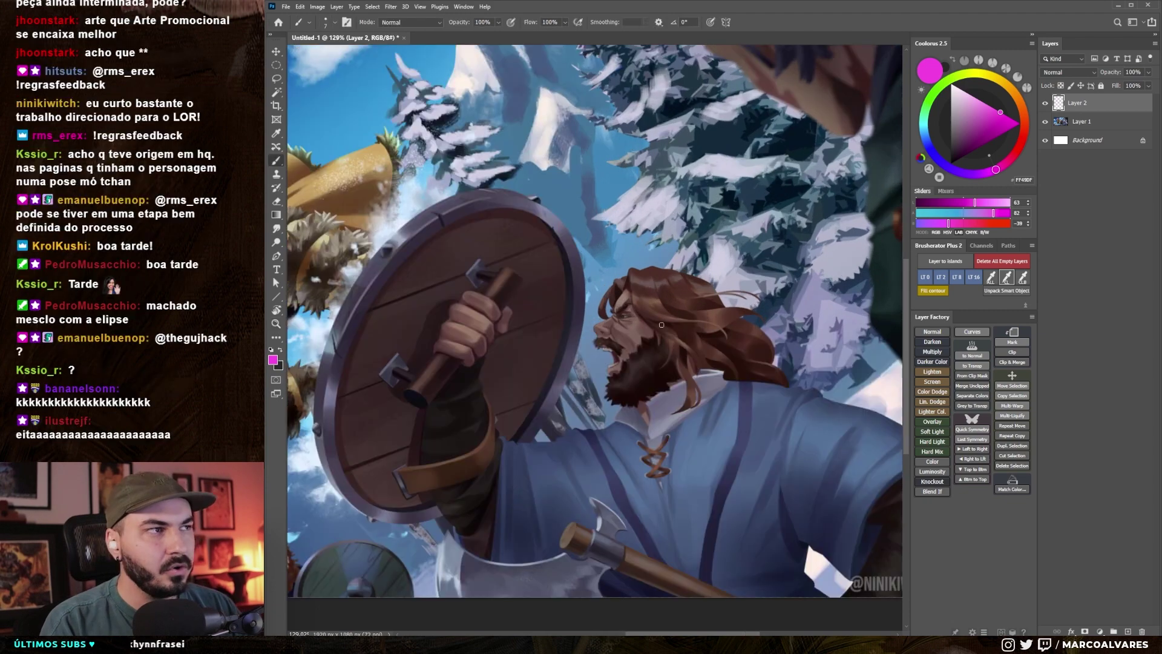
drag(654, 257, 708, 339)
key(ctrl+z)
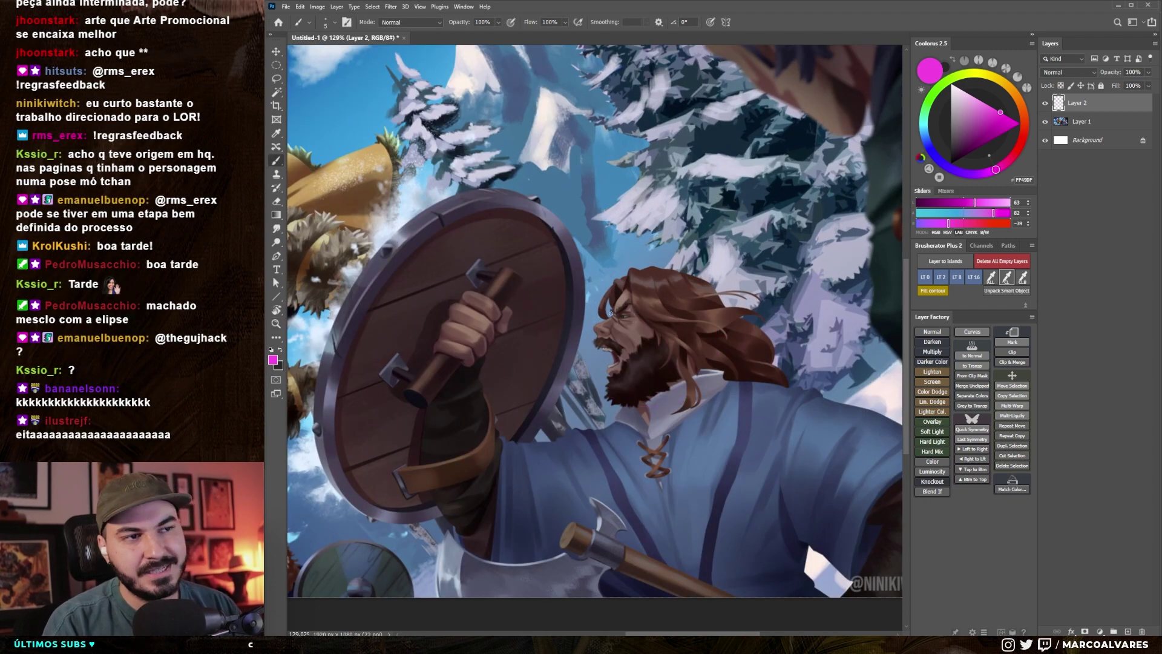
drag(623, 283, 610, 356)
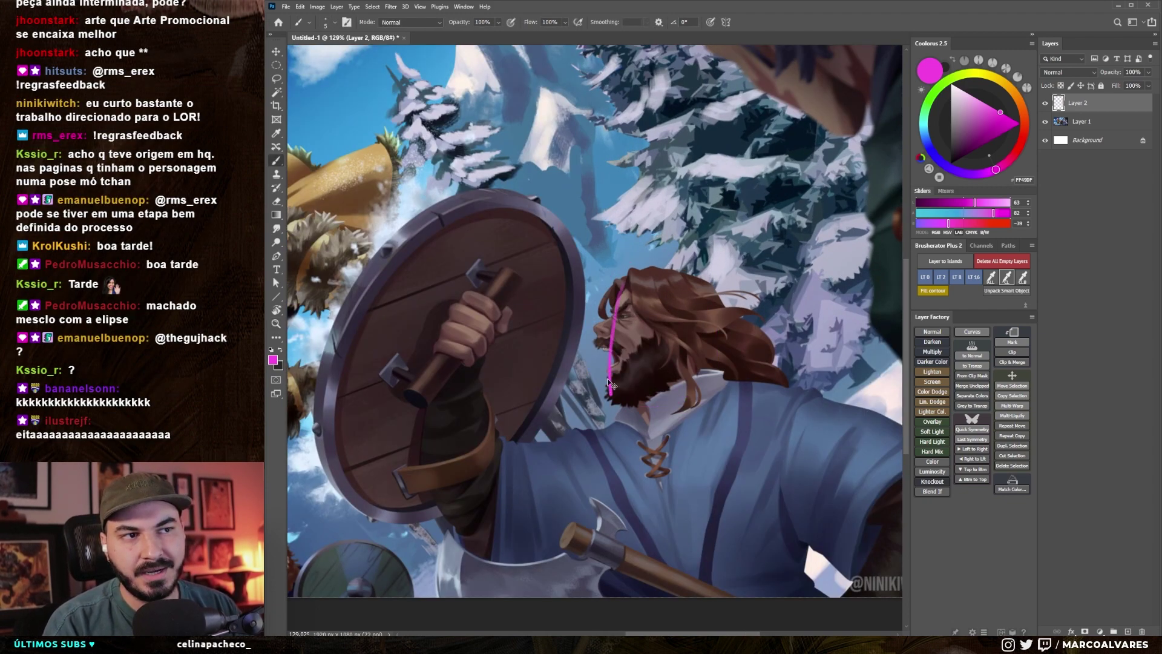
key(ctrl+z)
- Reposition the painting and try diagonal magenta action lines across the scene, undoing them
alt+scroll(610, 402, down, 3)
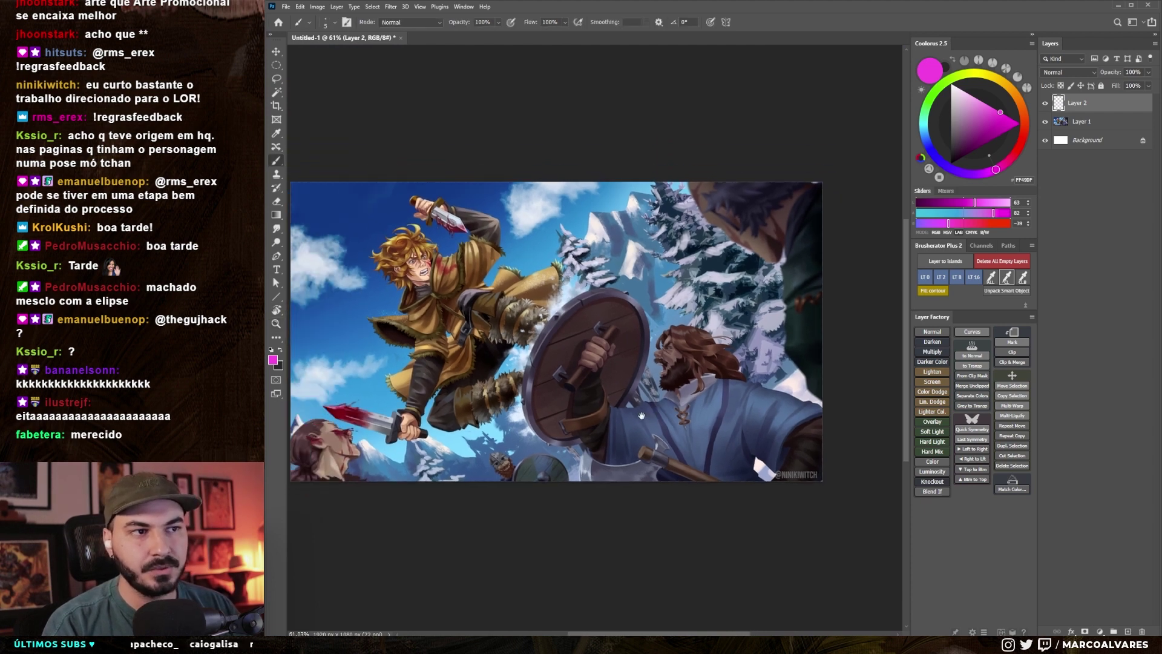
drag(643, 415, 666, 413)
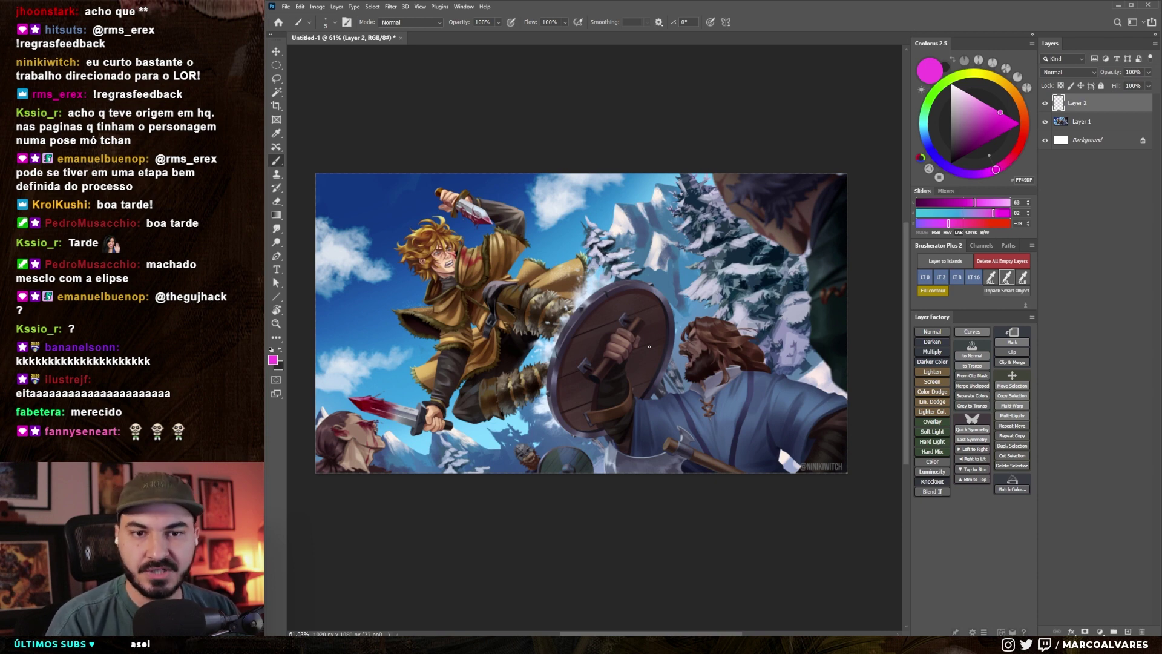
drag(649, 347, 631, 342)
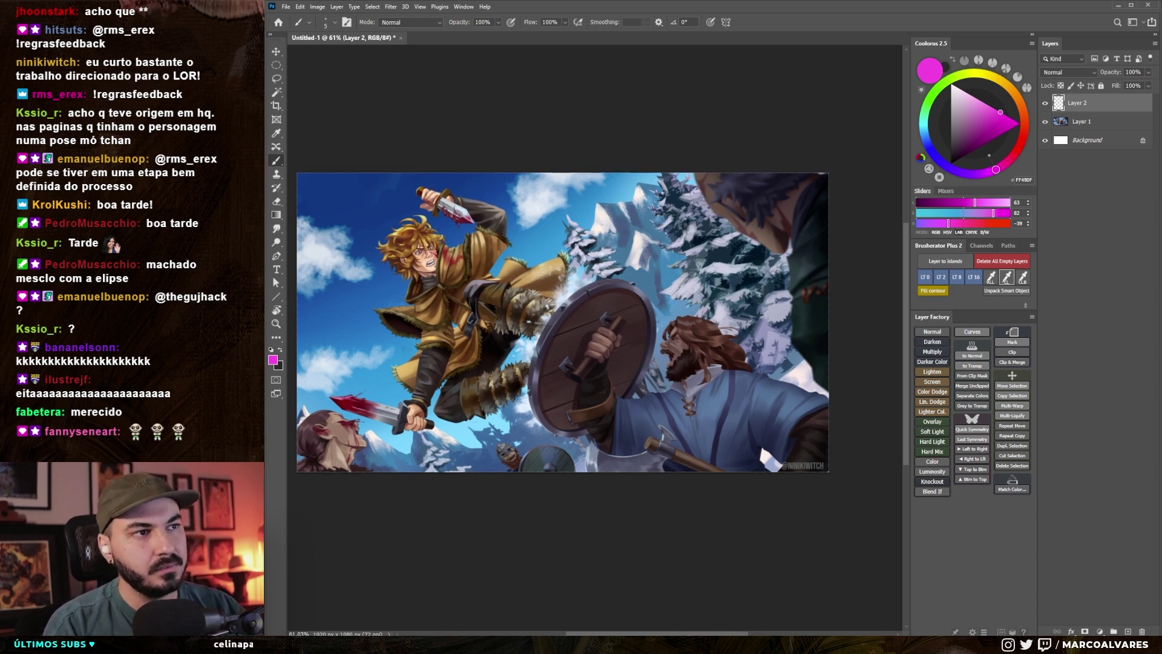
drag(657, 468, 829, 328)
mouse_move(435, 482)
mouse_down()
mouse_move(460, 499)
mouse_move(805, 188)
mouse_up()
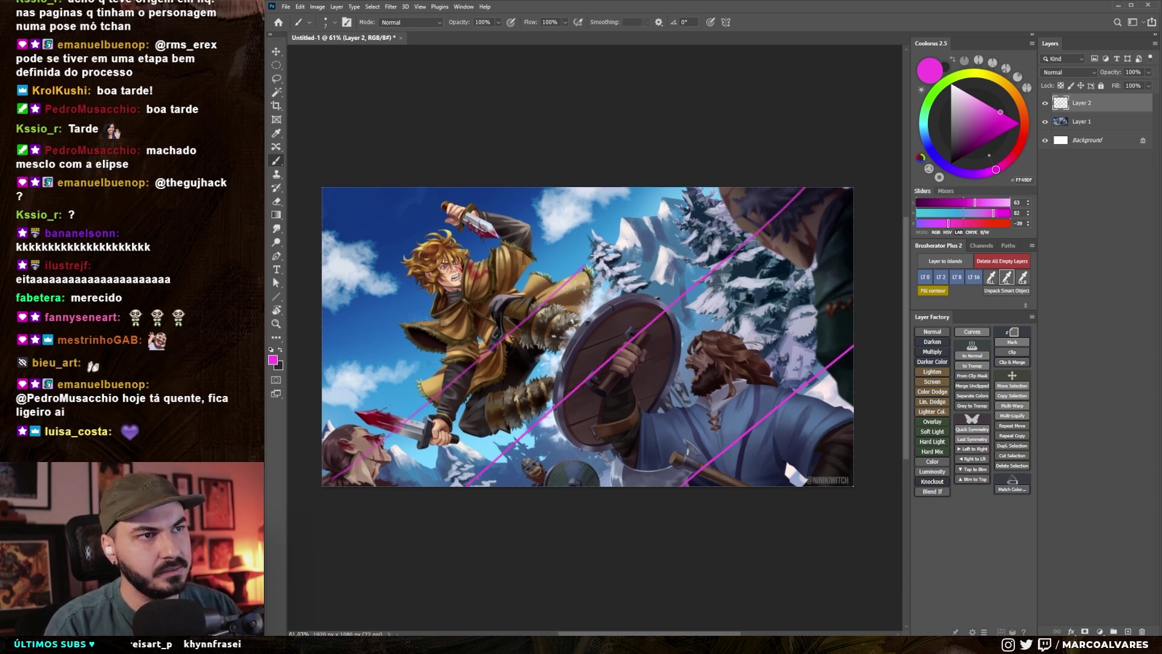
key(ctrl+z)
key(ctrl+z)
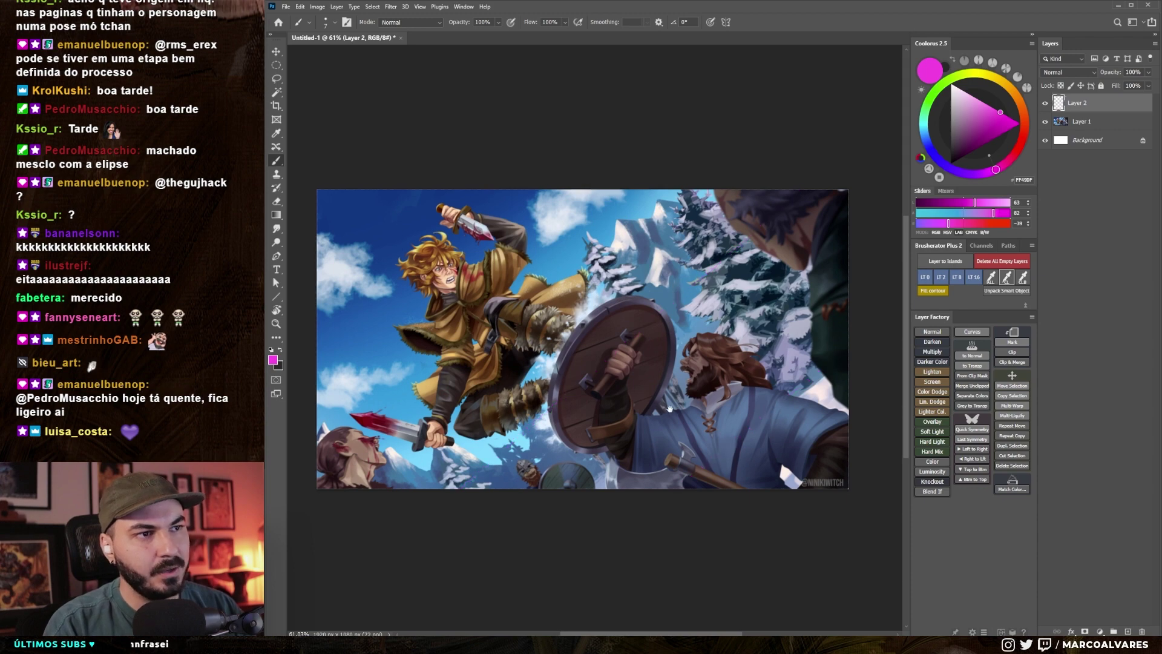
drag(681, 295, 648, 311)
- Tilt the canvas with Rotate View, reset it upright, then switch to the ImageGlass reference
key(r)
drag(765, 393, 704, 494)
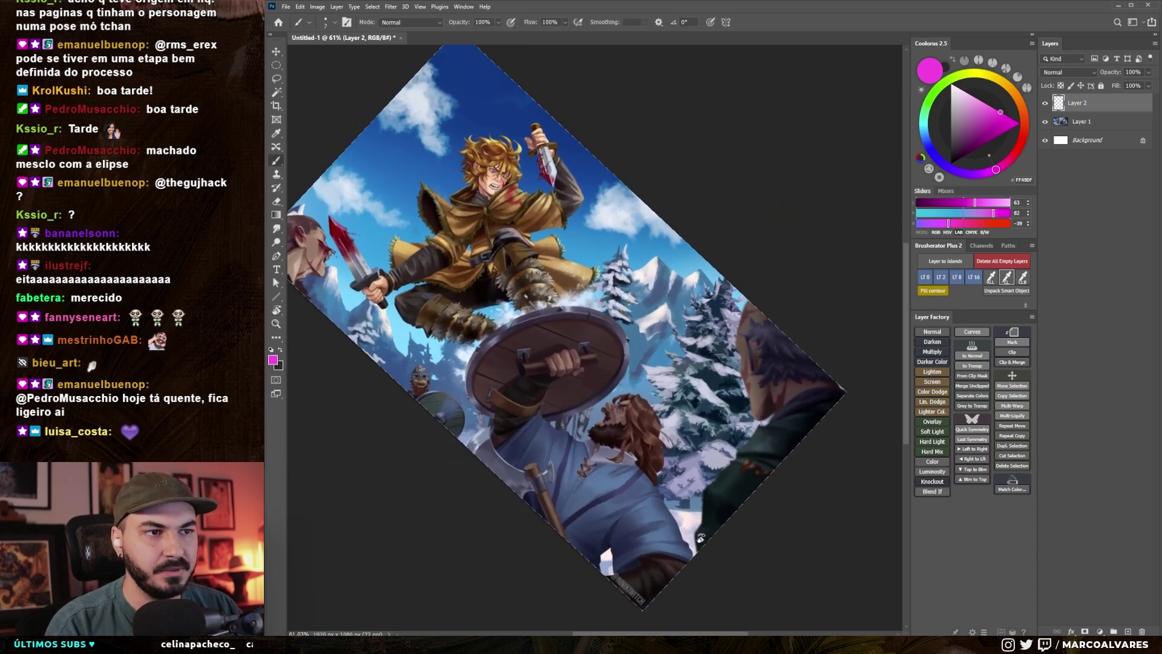
key(Escape)
drag(689, 401, 703, 385)
key(b)
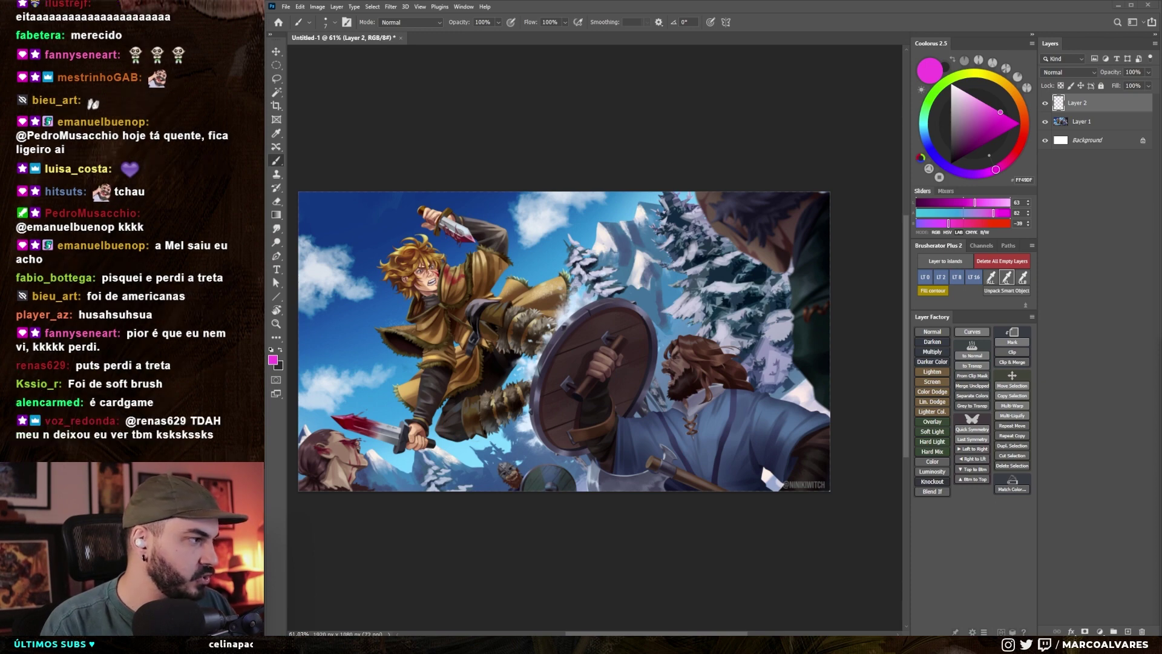
key(alt+Tab)
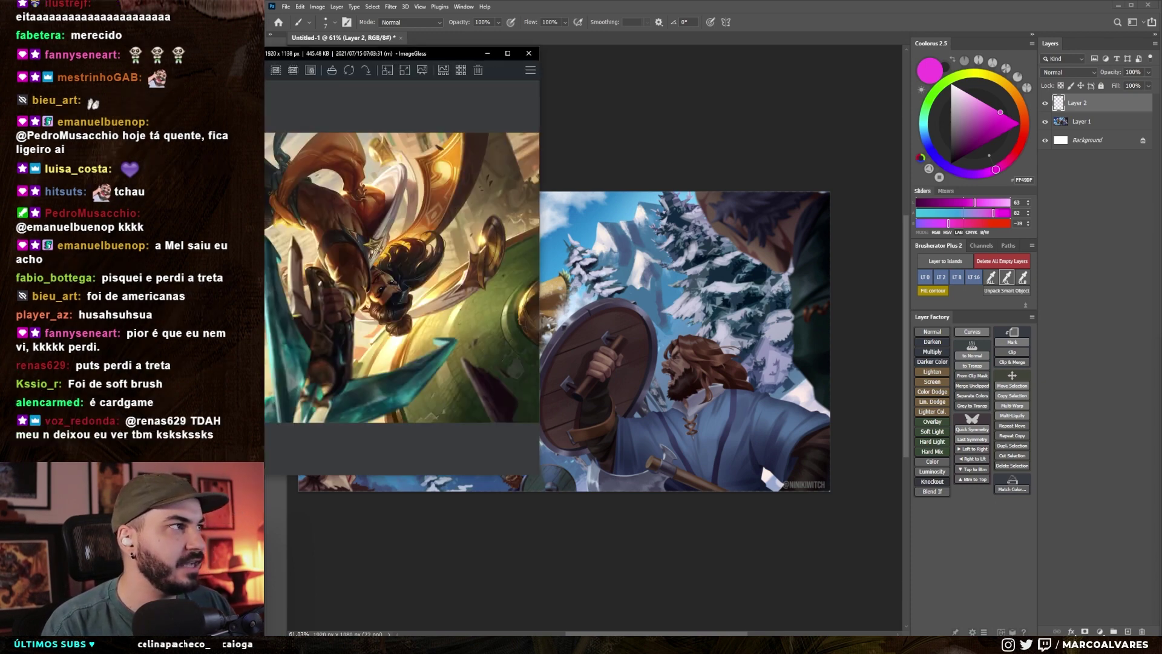
- Maximize the ImageGlass splash-art reference to study it, then close the viewer
double_click(326, 53)
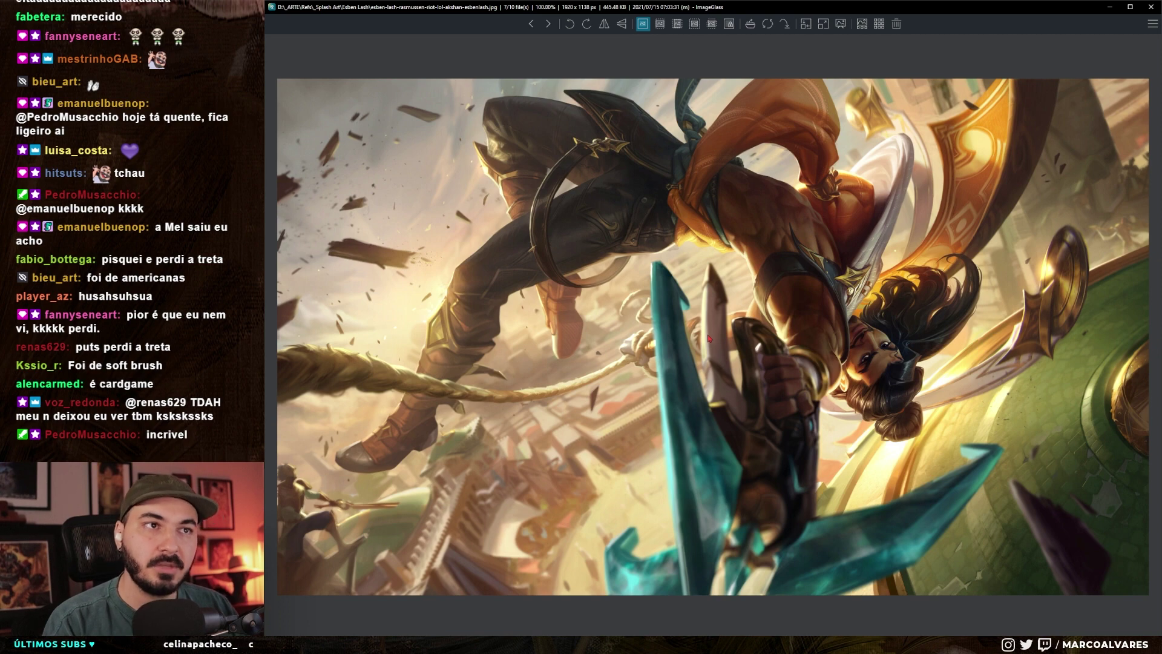
click(1150, 7)
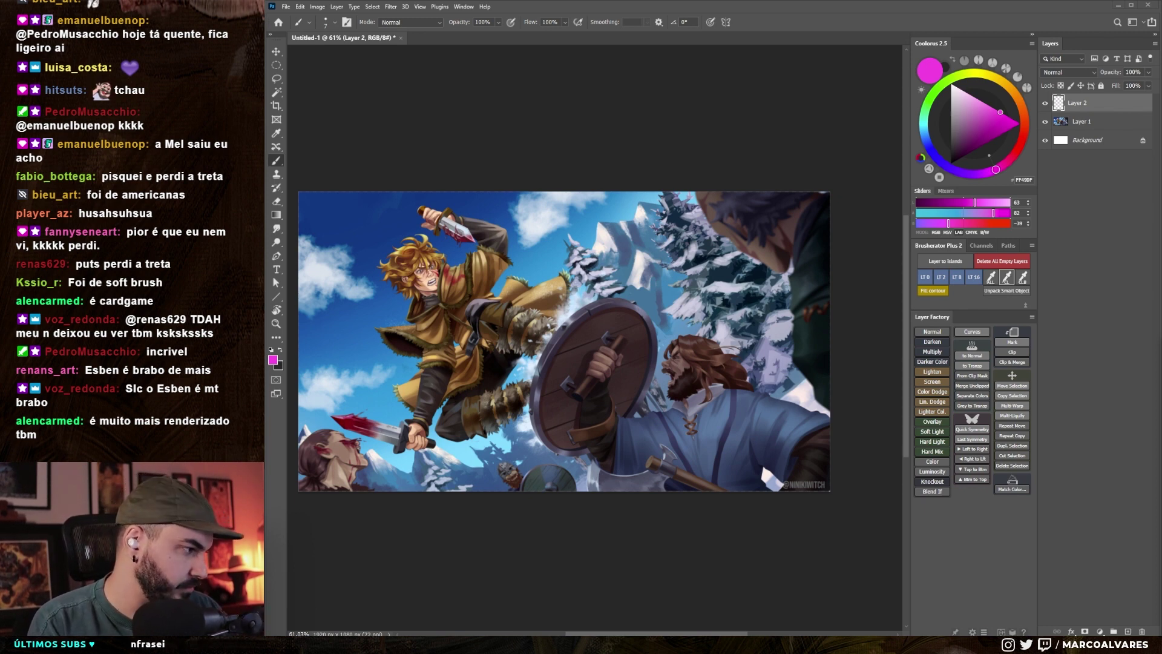
- Switch to the ImageGlass window showing BASILISK-RIDER-4.jpg
key(alt+Tab)
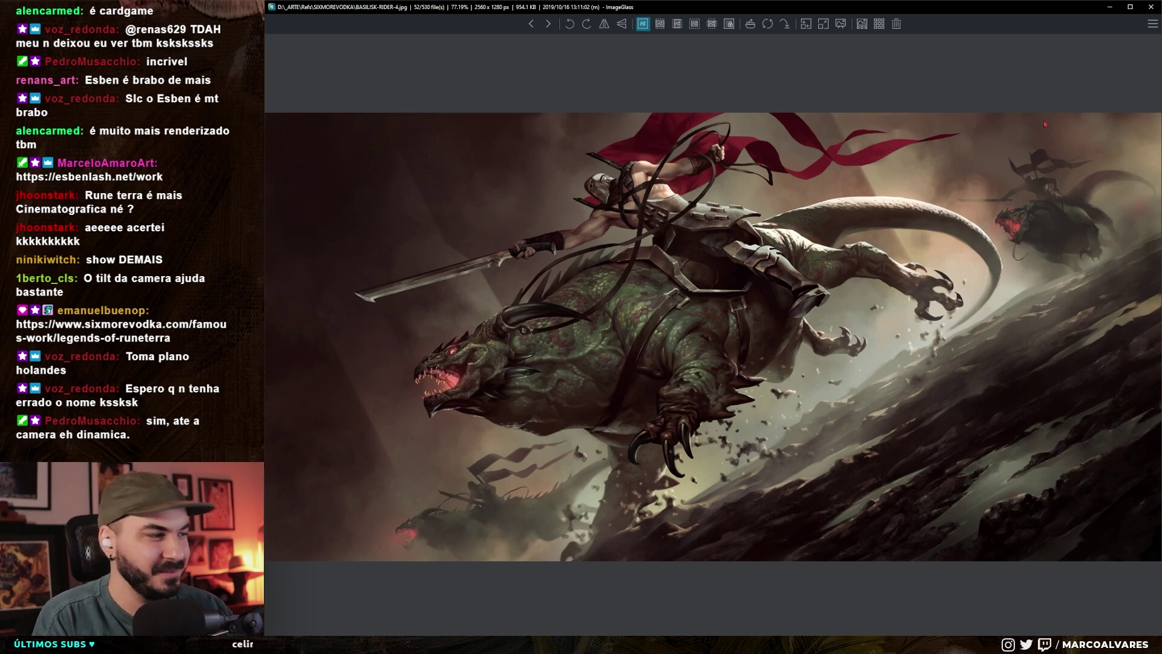
- Go to the AMAROSAN-HOST.jpg reference, then bring up the Start menu to launch Blender
key(Left)
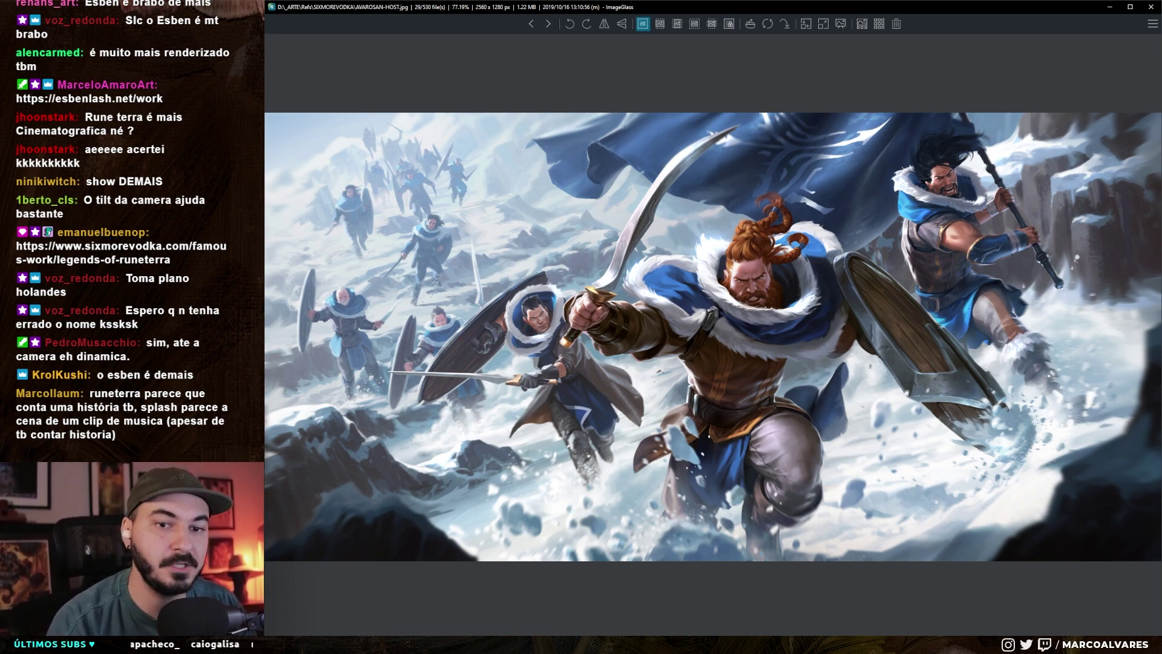
key(super)
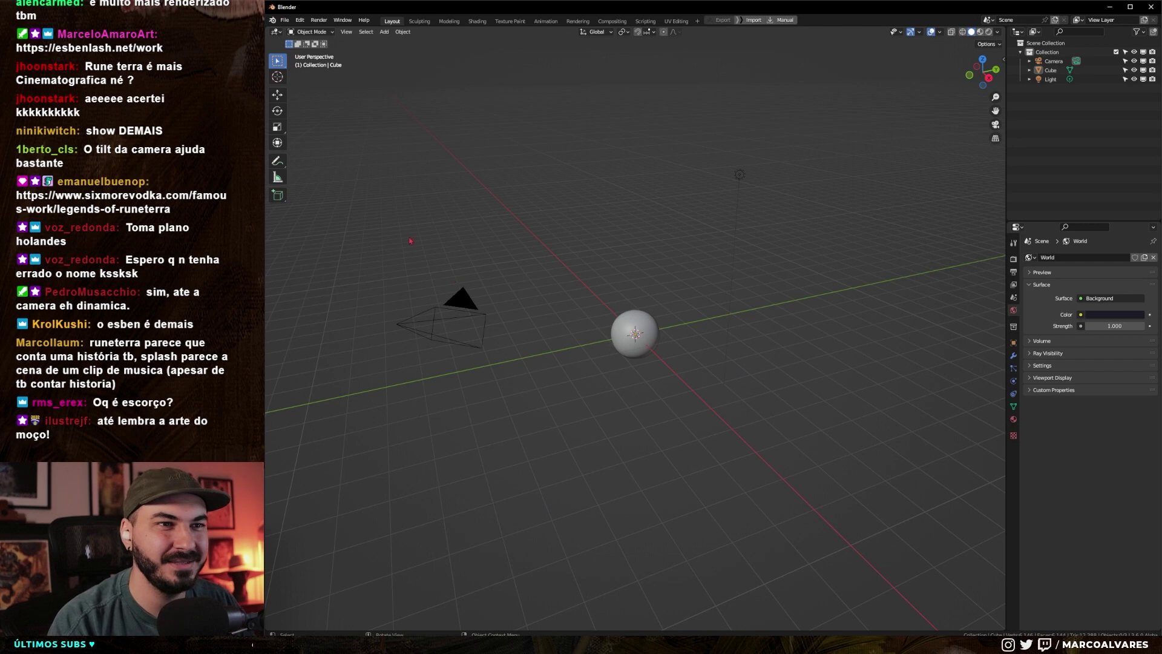
- Delete the default sphere and light, keeping the camera
key(a)
ctrl+drag(387, 278, 606, 359)
key(c)
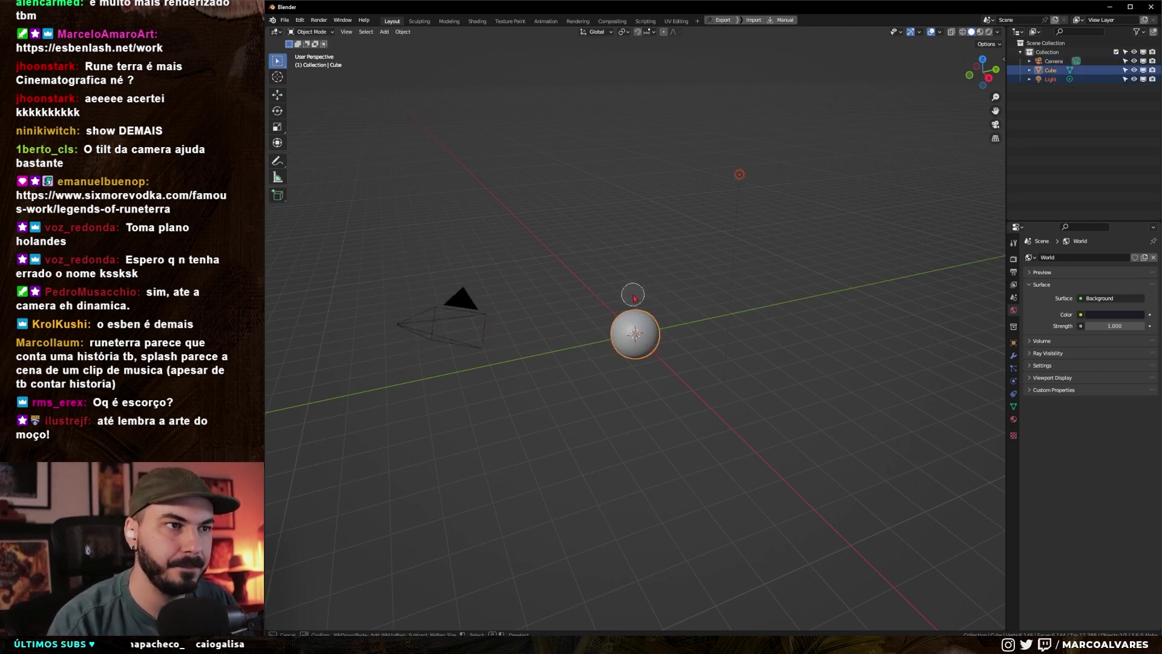
key(Delete)
- Add a cylinder and rotate it 90° on X to lay it on its side
middle_drag(634, 298, 657, 403)
key(r)
key(x)
key(9)
key(0)
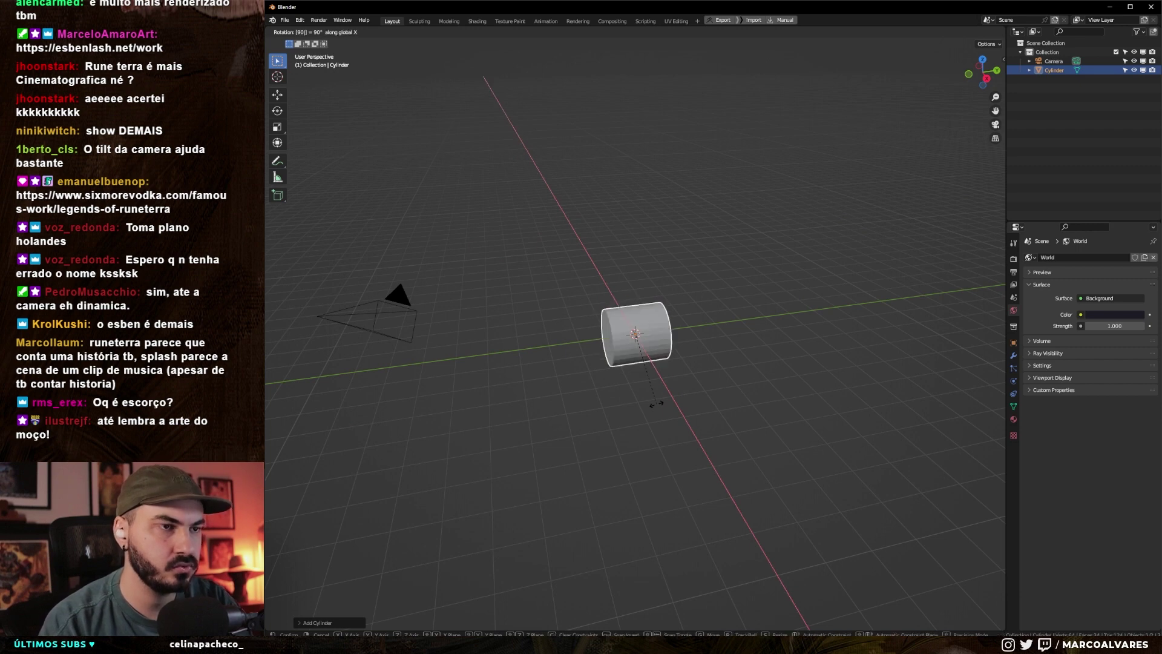
key(Return)
- Duplicate the cylinder twice along Y to form a row of three
key(shift+d)
key(y)
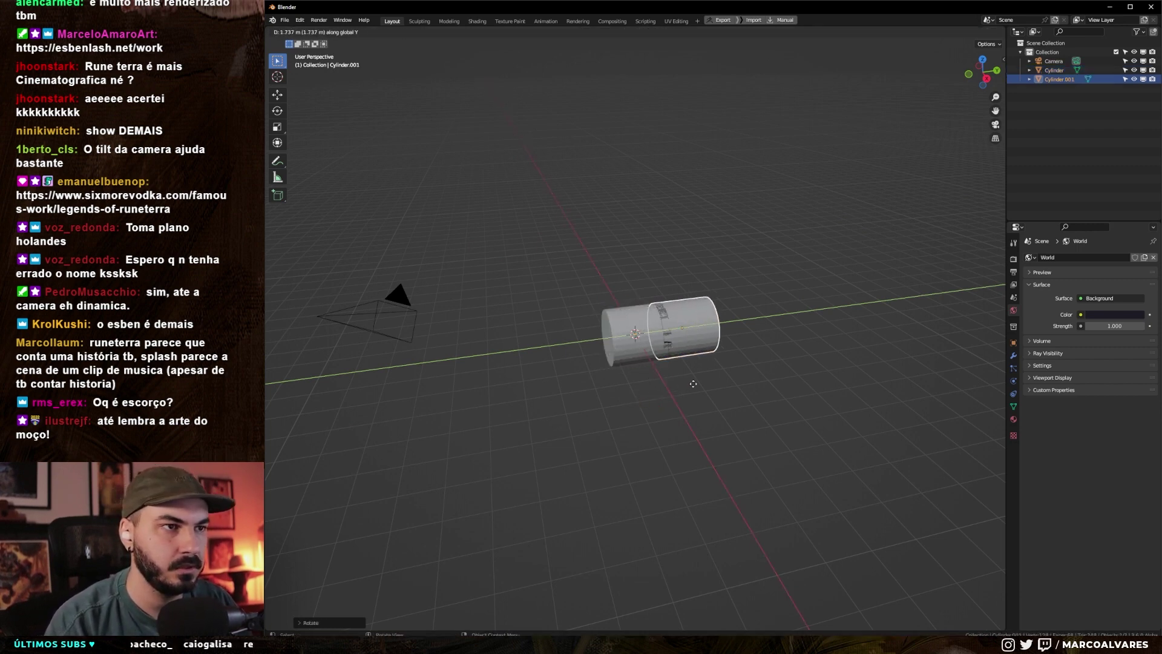
click(701, 387)
key(shift+d)
key(y)
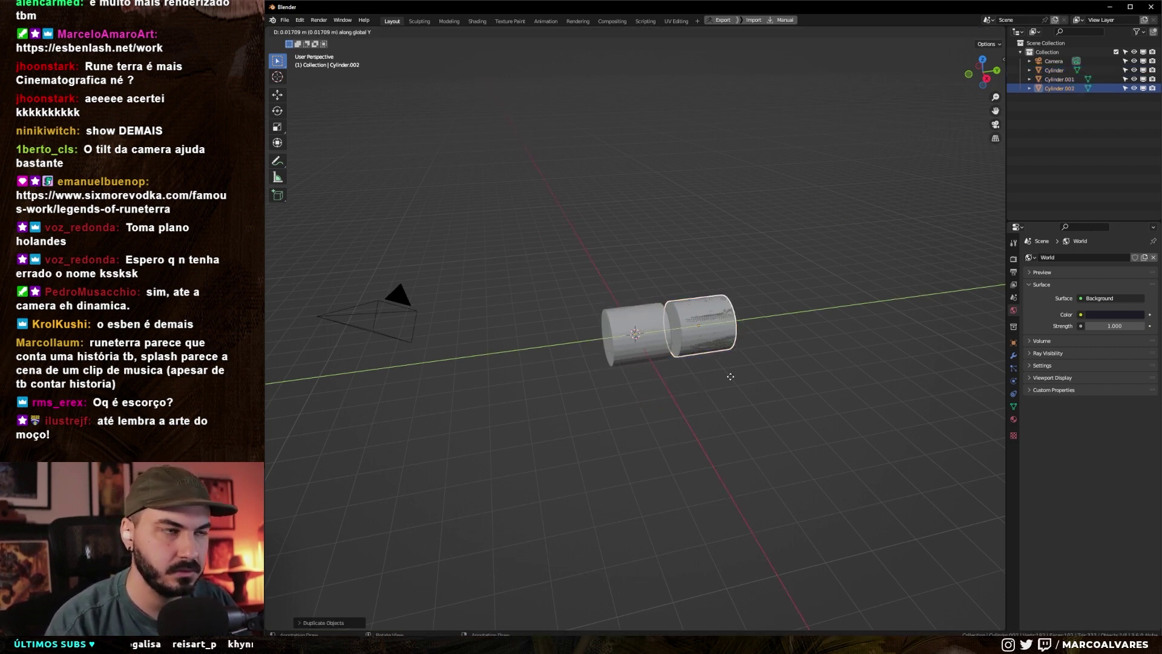
click(749, 383)
- Select all three cylinders and duplicate the row far along the Y axis
drag(563, 209, 867, 398)
middle_drag(866, 397, 629, 412)
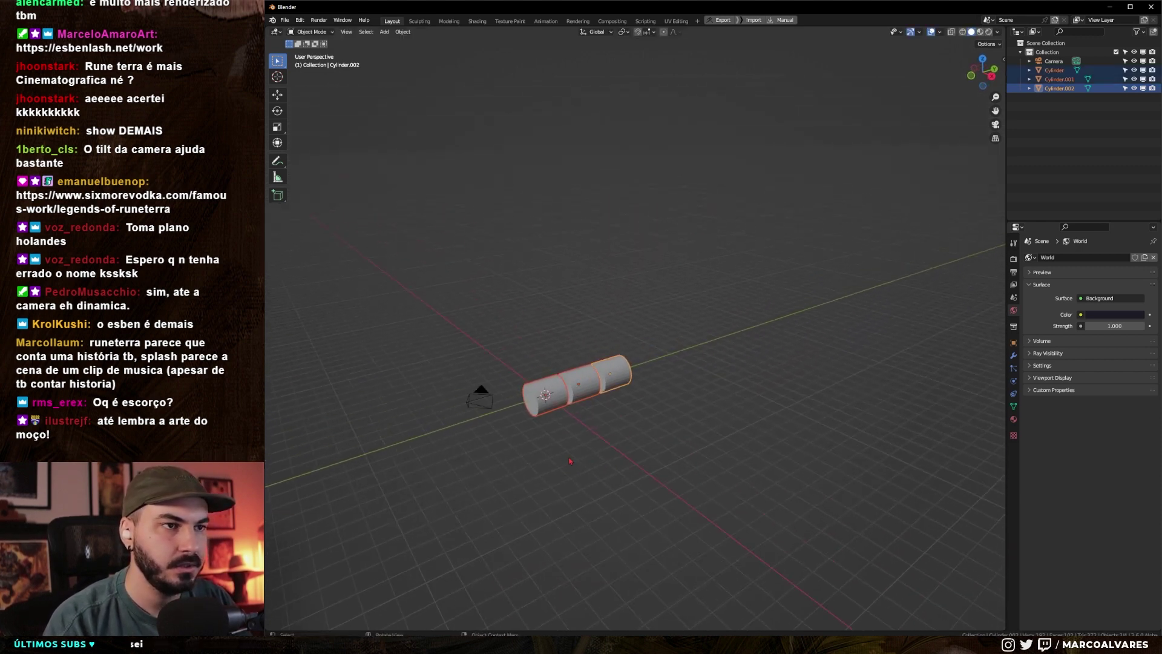
key(shift+d)
key(y)
click(756, 359)
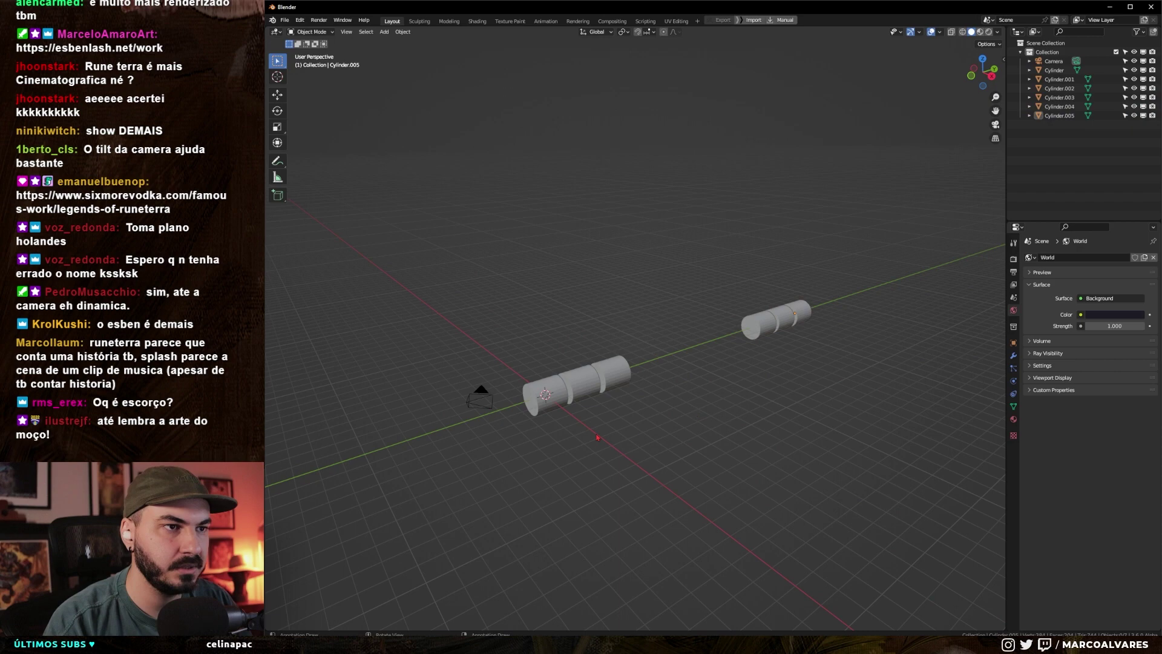
key(shift+a)
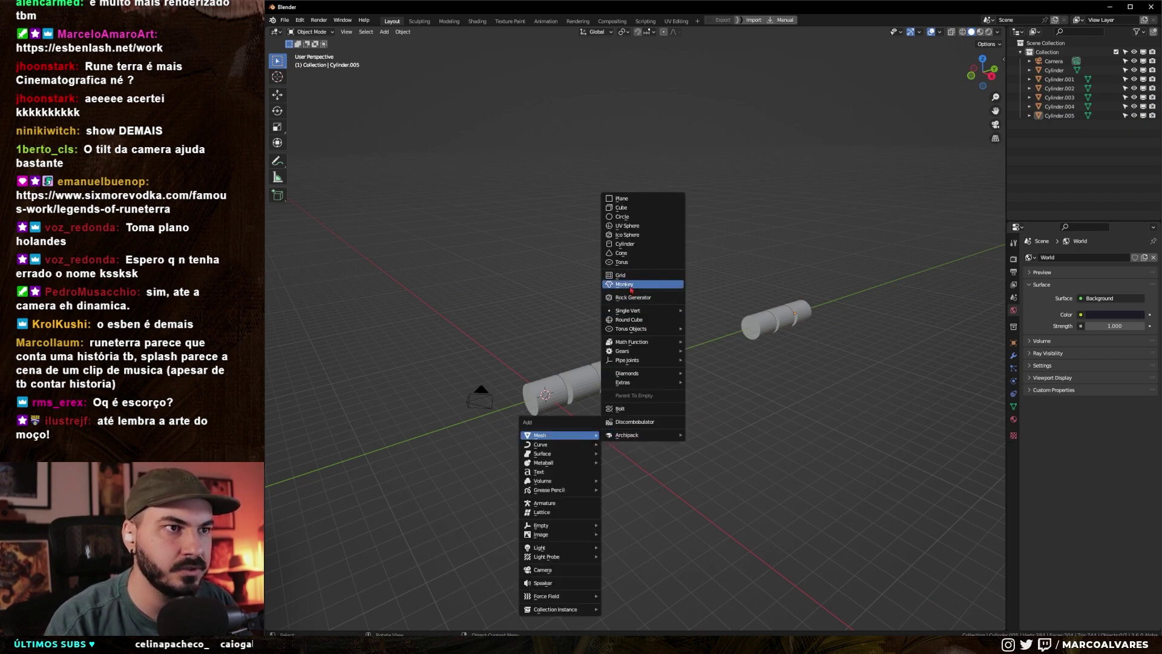
- Add a Suzanne monkey head, then move and turn it toward a cylinder
click(624, 284)
mouse_move(605, 383)
middle_down()
mouse_move(604, 446)
mouse_move(586, 426)
middle_up()
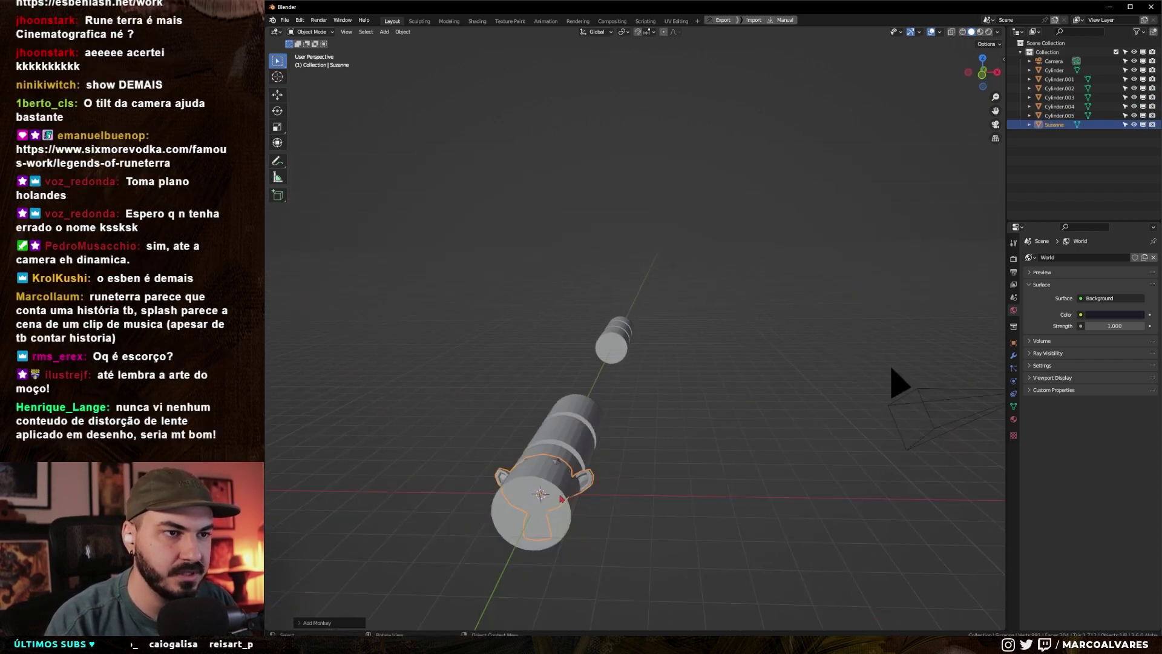
key(g)
key(x)
key(z)
key(r)
click(679, 310)
- Tilt the monkey about the Y axis and raise it to sit on the cylinder
key(r)
key(x)
key(y)
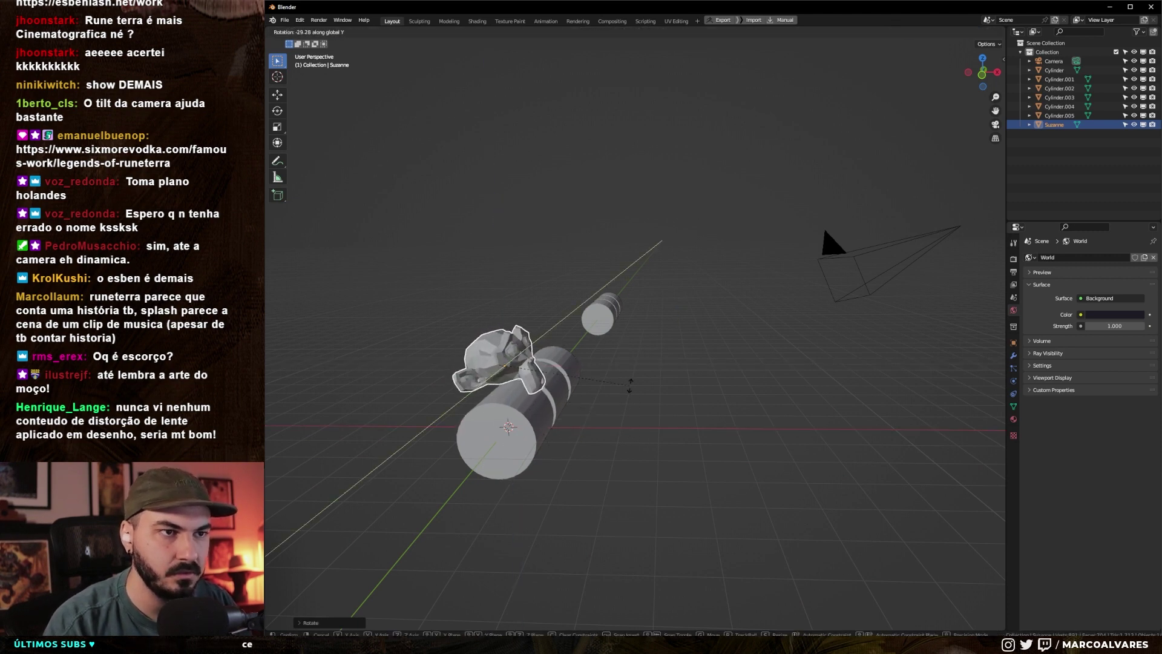
click(639, 428)
key(g)
key(z)
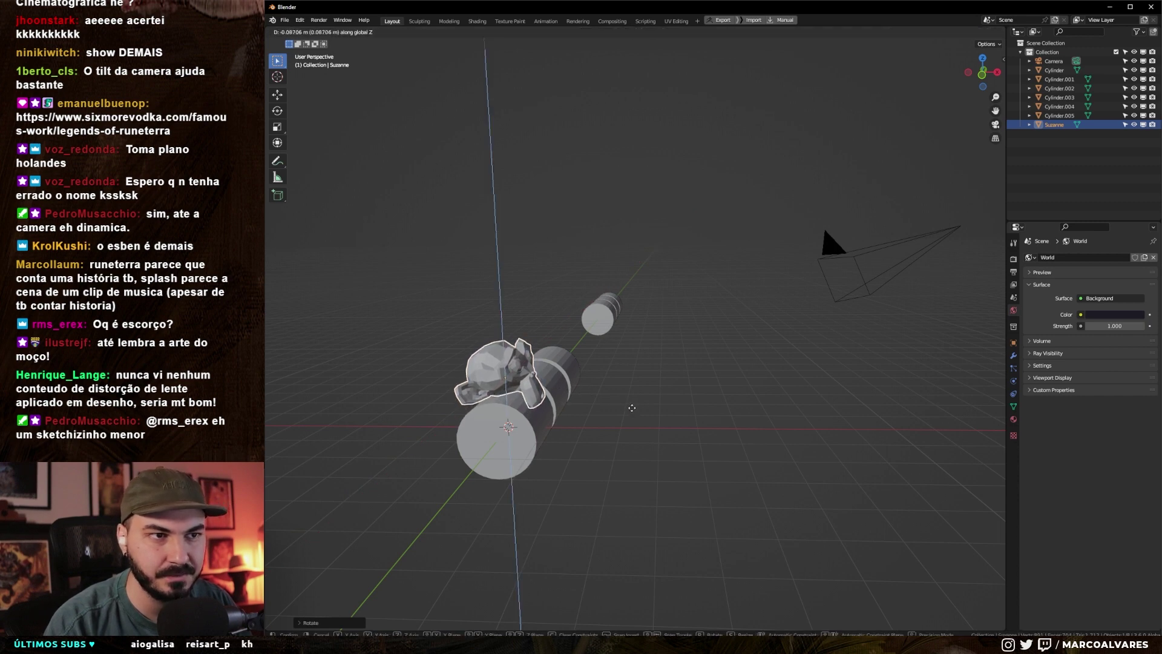
click(633, 414)
middle_drag(632, 414, 583, 423)
- Duplicate the monkey twice along Y onto a far cylinder and the middle cylinder
key(shift+d)
key(y)
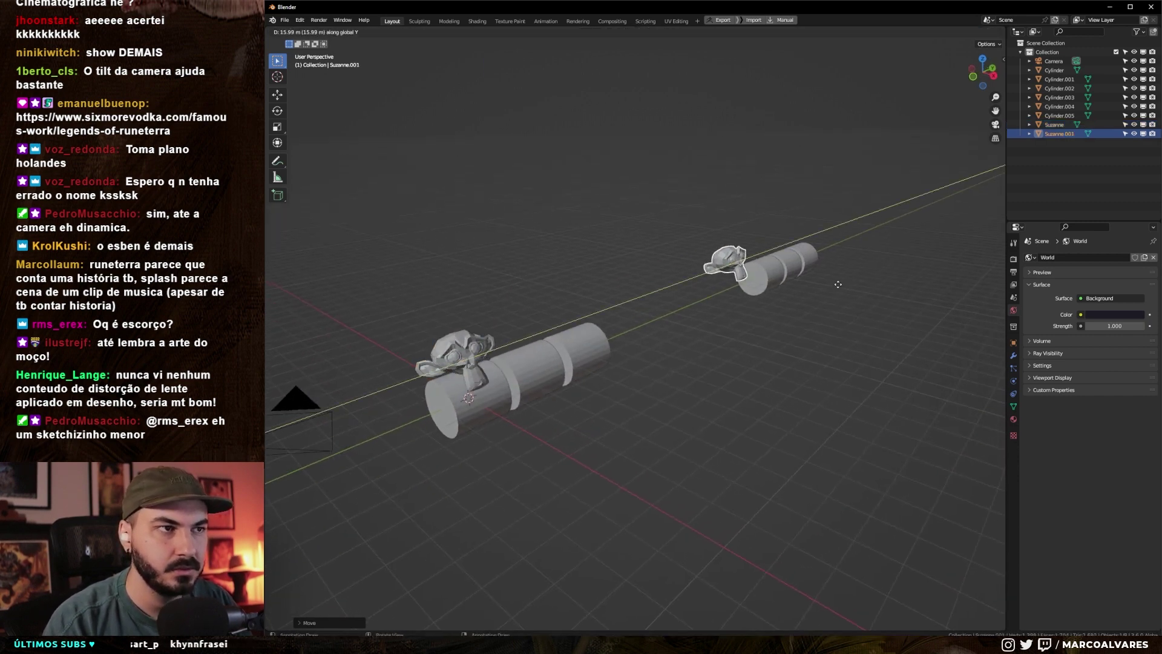
click(887, 266)
middle_drag(845, 319, 783, 333)
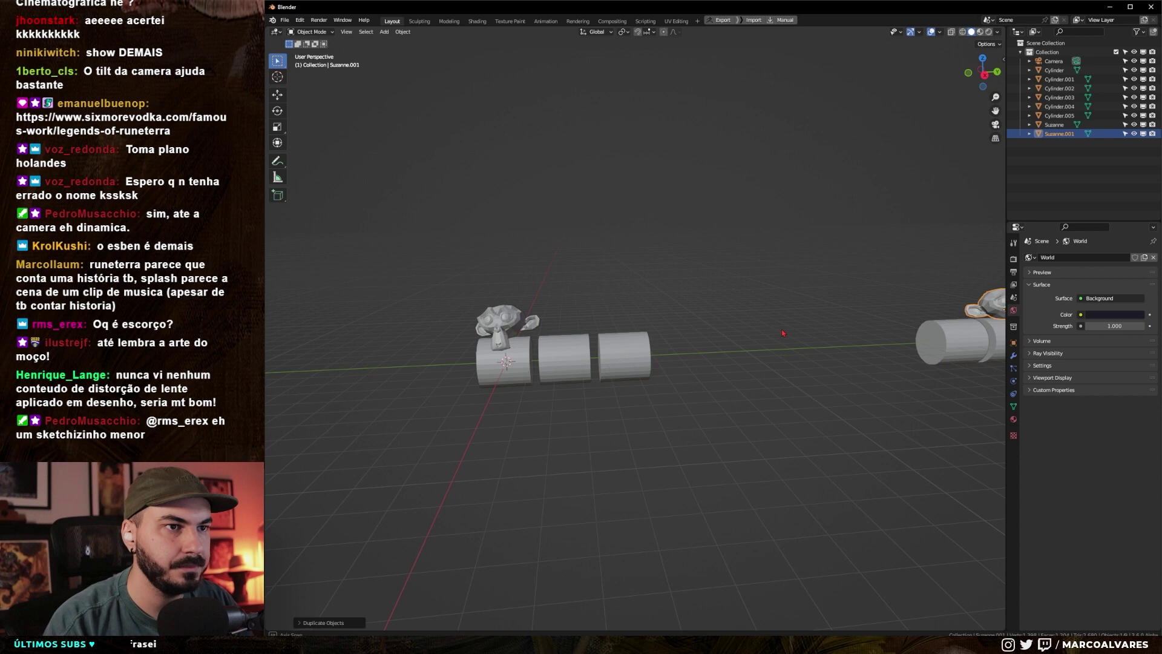
key(shift+d)
key(y)
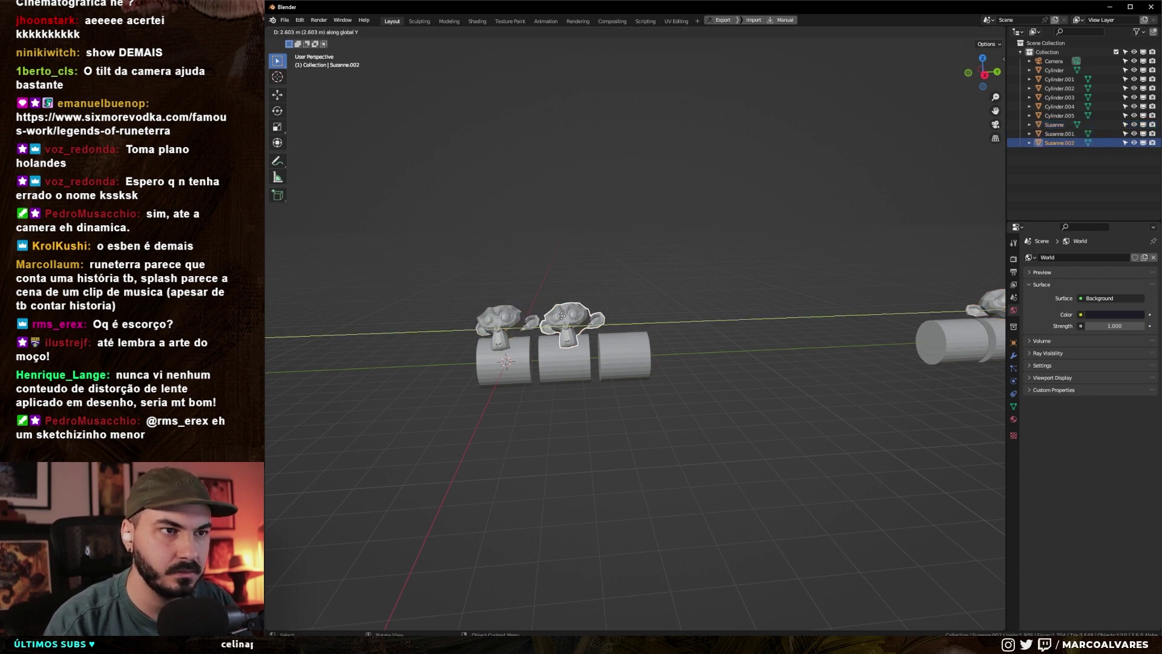
click(624, 315)
key(alt+a)
middle_drag(624, 424, 613, 465)
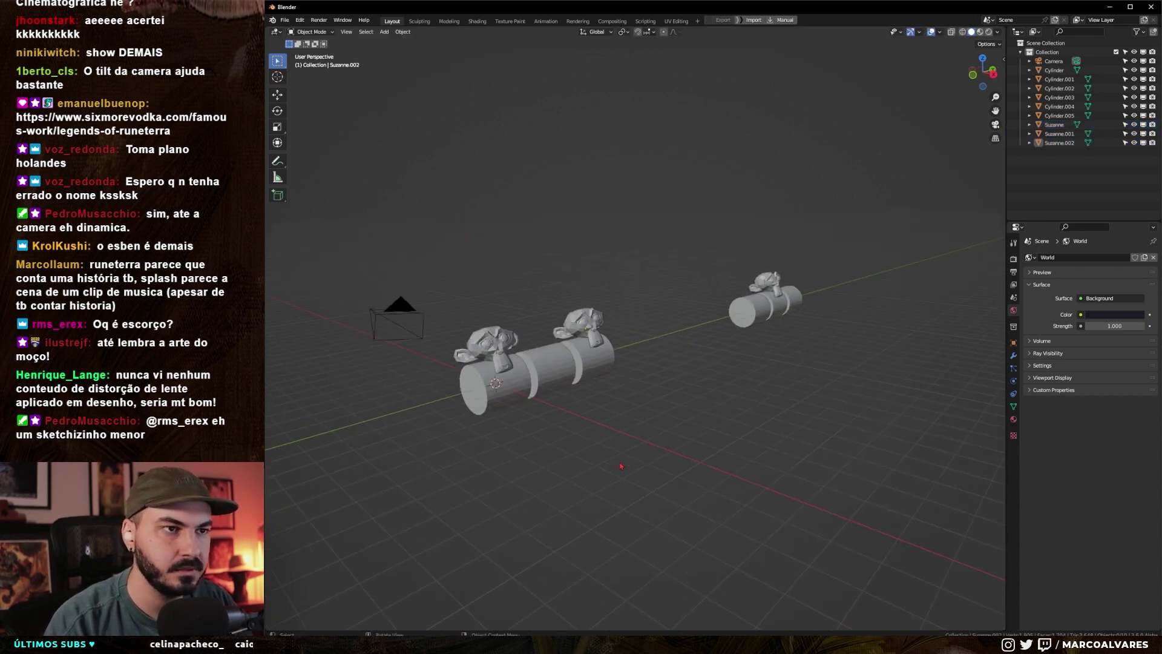
scroll(613, 465, up, 2)
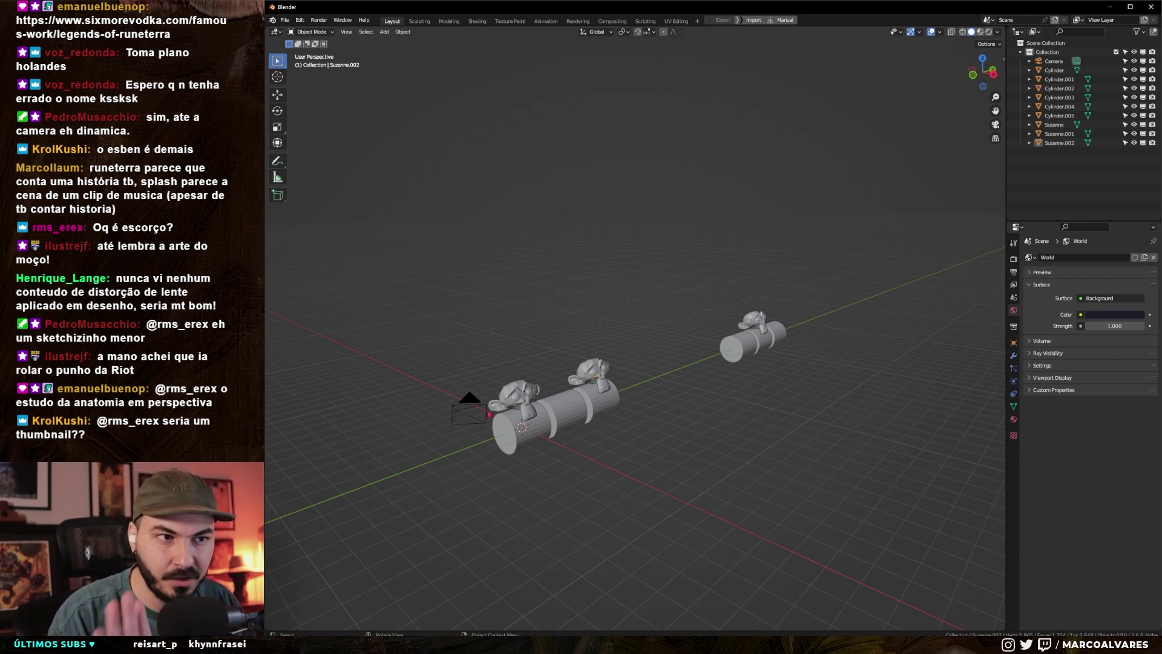
- Look through the camera and orbit it to face the cylinder ends
key(KP_0)
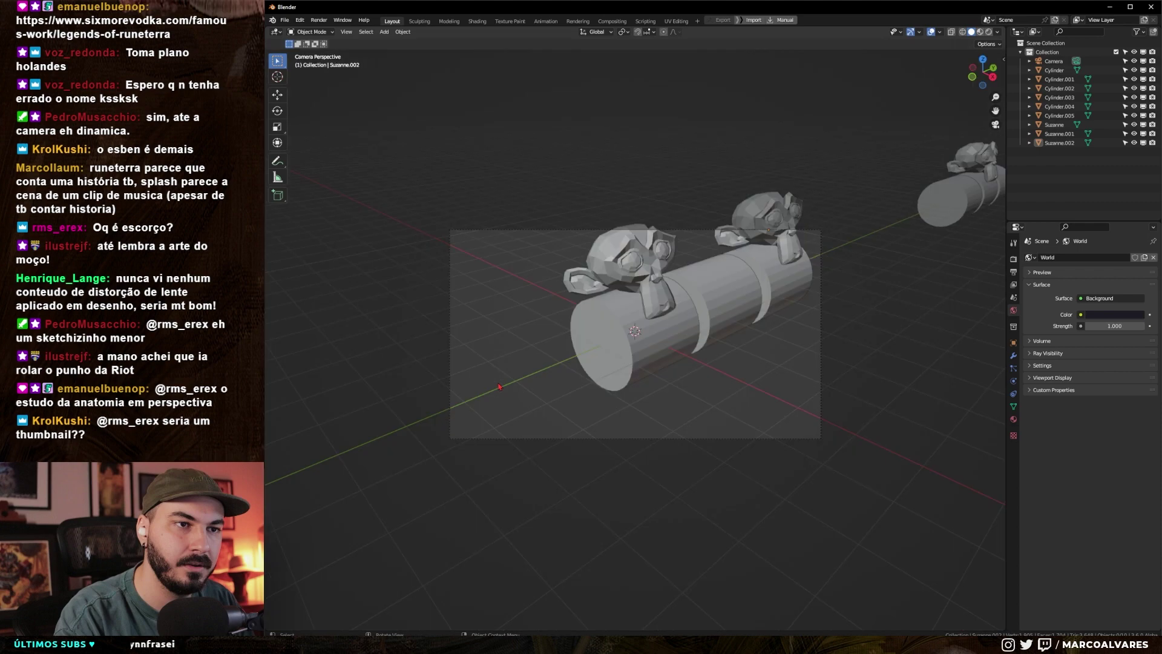
key(n)
click(920, 217)
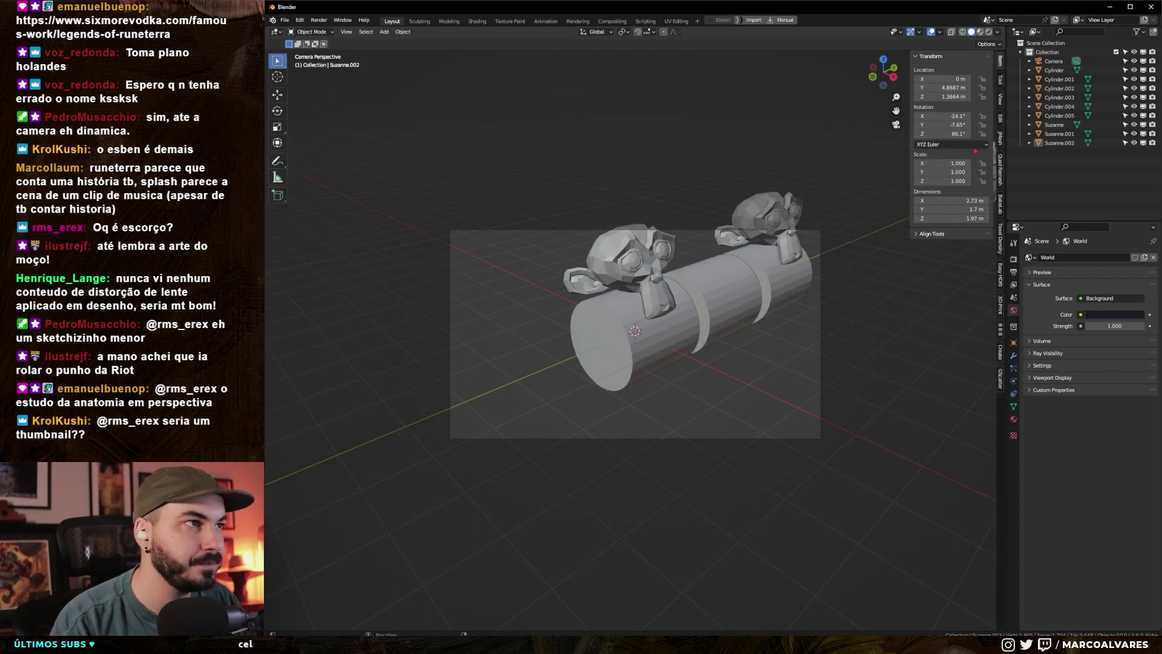
key(n)
mouse_move(822, 325)
middle_down()
mouse_move(711, 355)
mouse_move(688, 439)
middle_up()
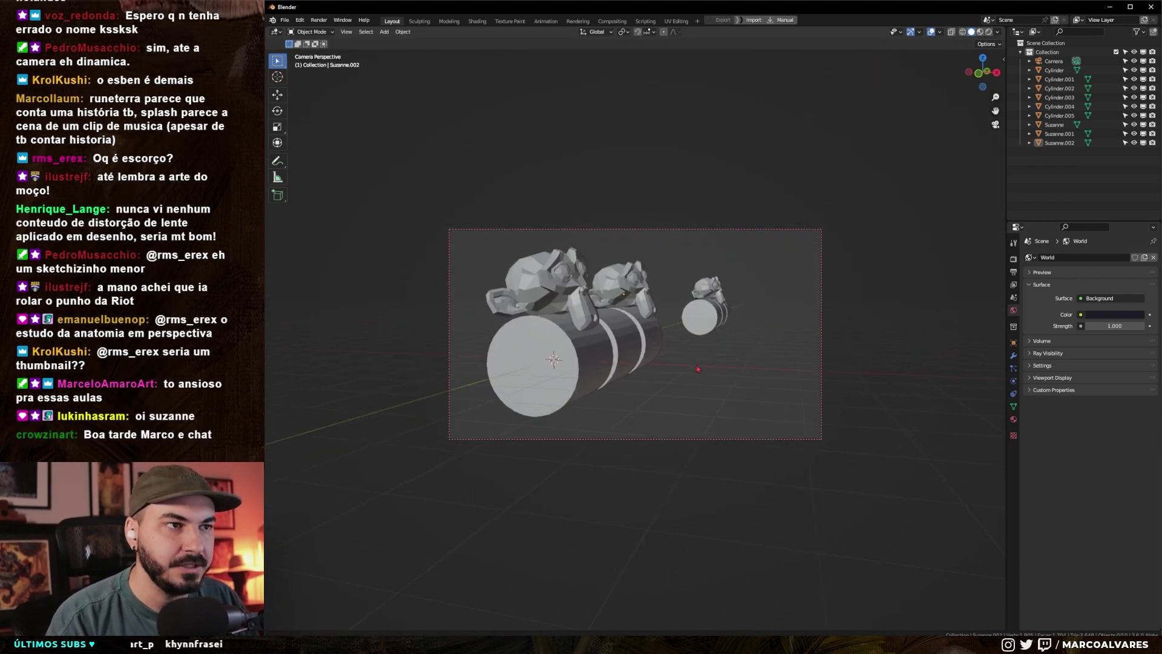
click(688, 440)
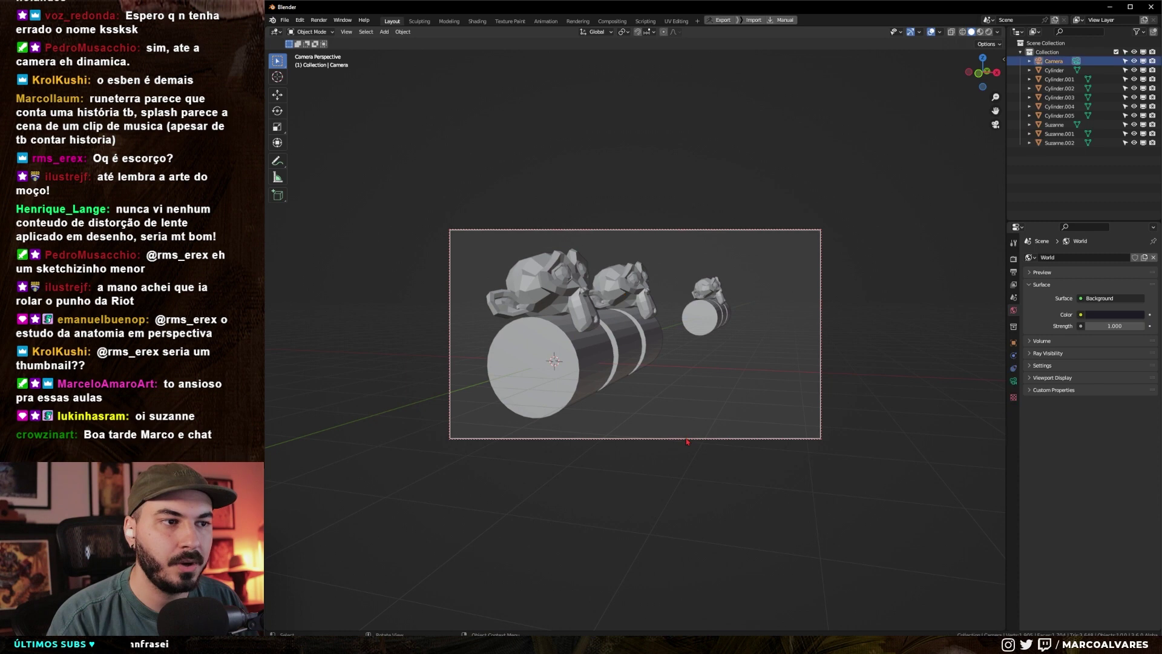
- Set the camera's focal length to 25 mm, then to 10 mm
click(1012, 382)
double_click(1117, 302)
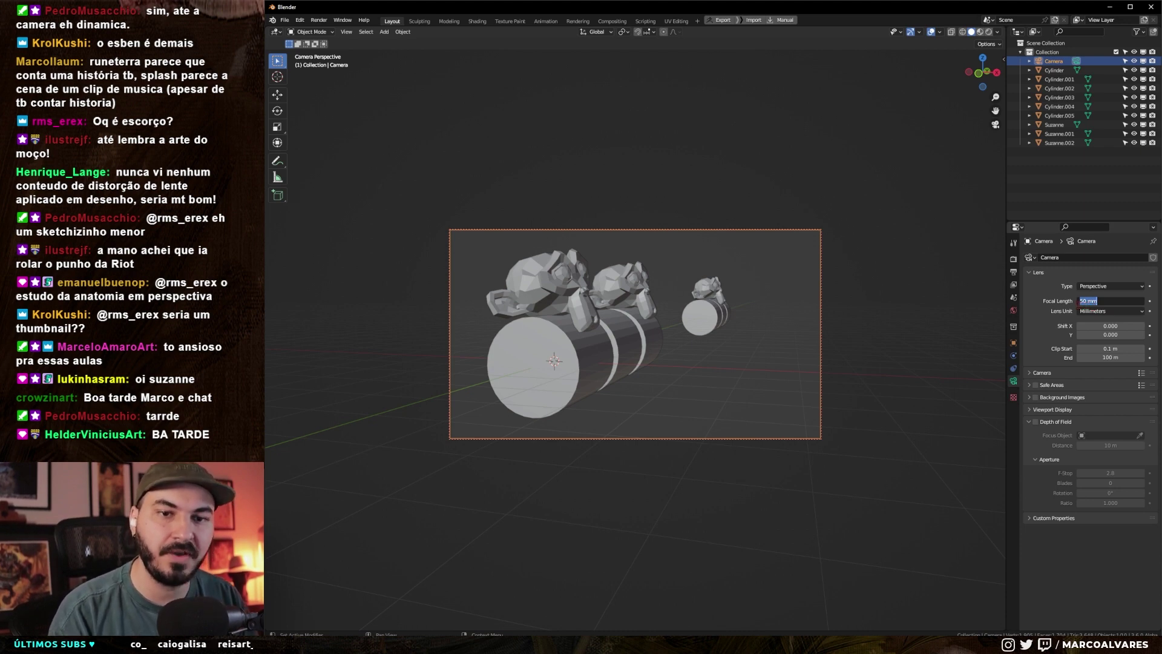
text(25)
key(Return)
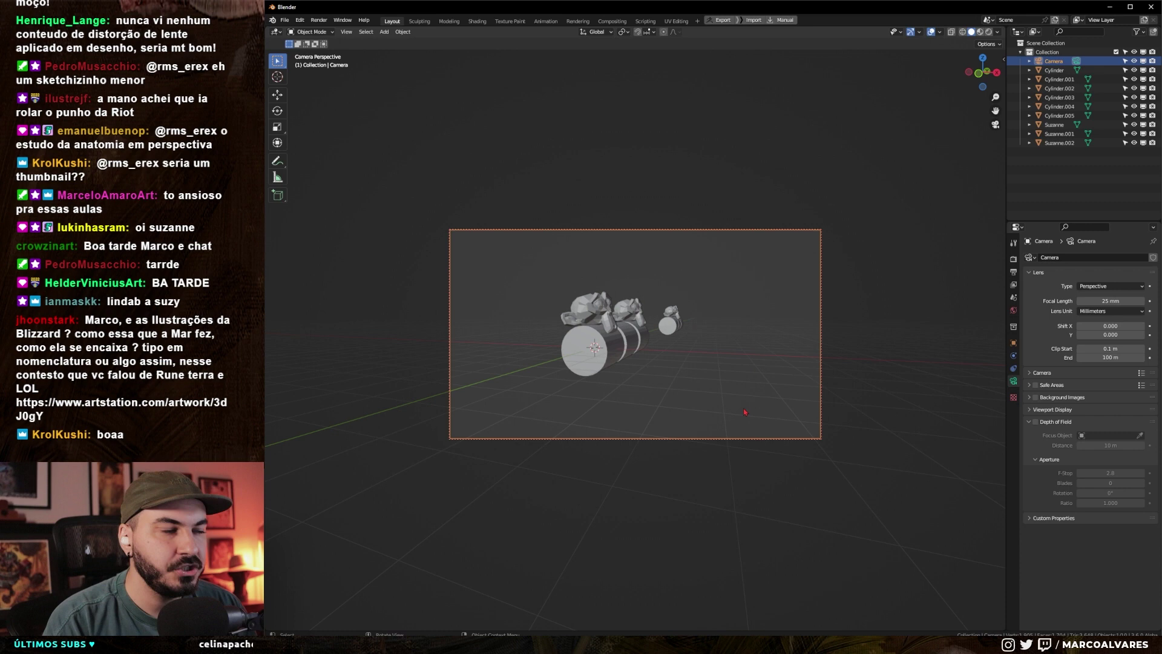
click(1084, 301)
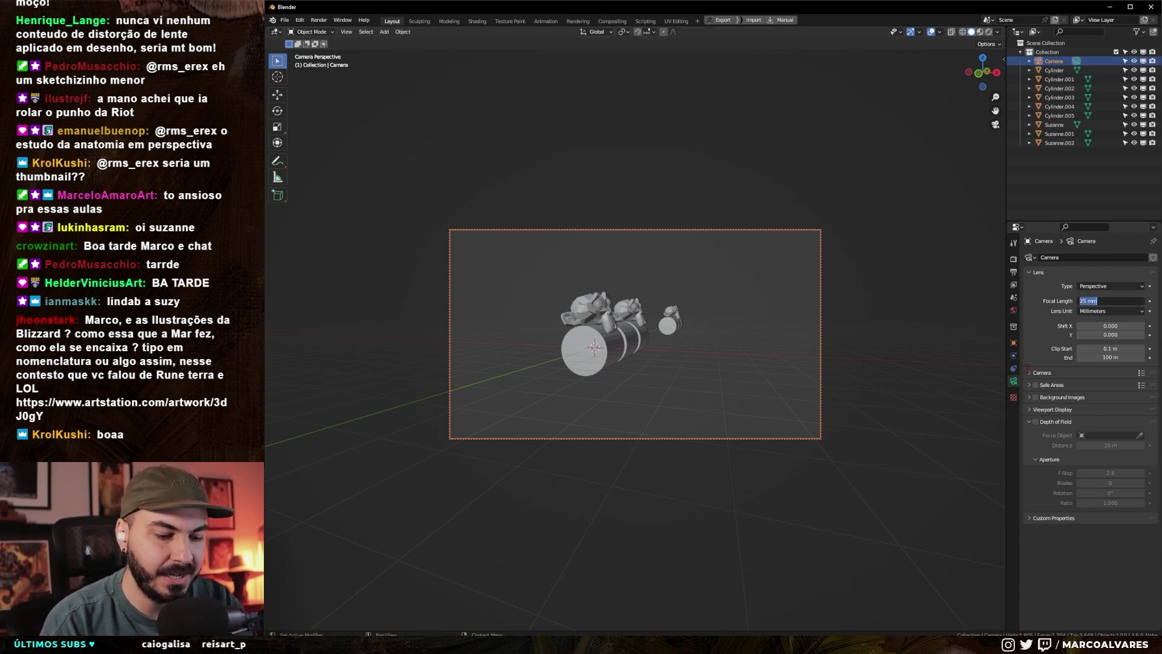
text(10)
key(Return)
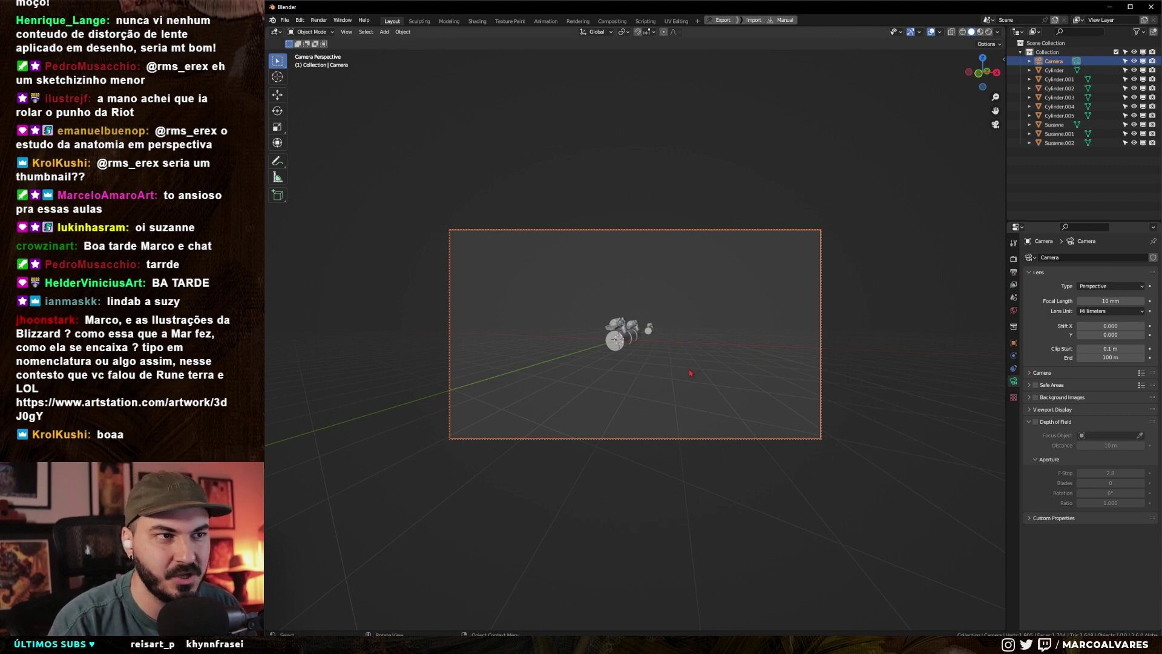
middle_drag(693, 374, 670, 390)
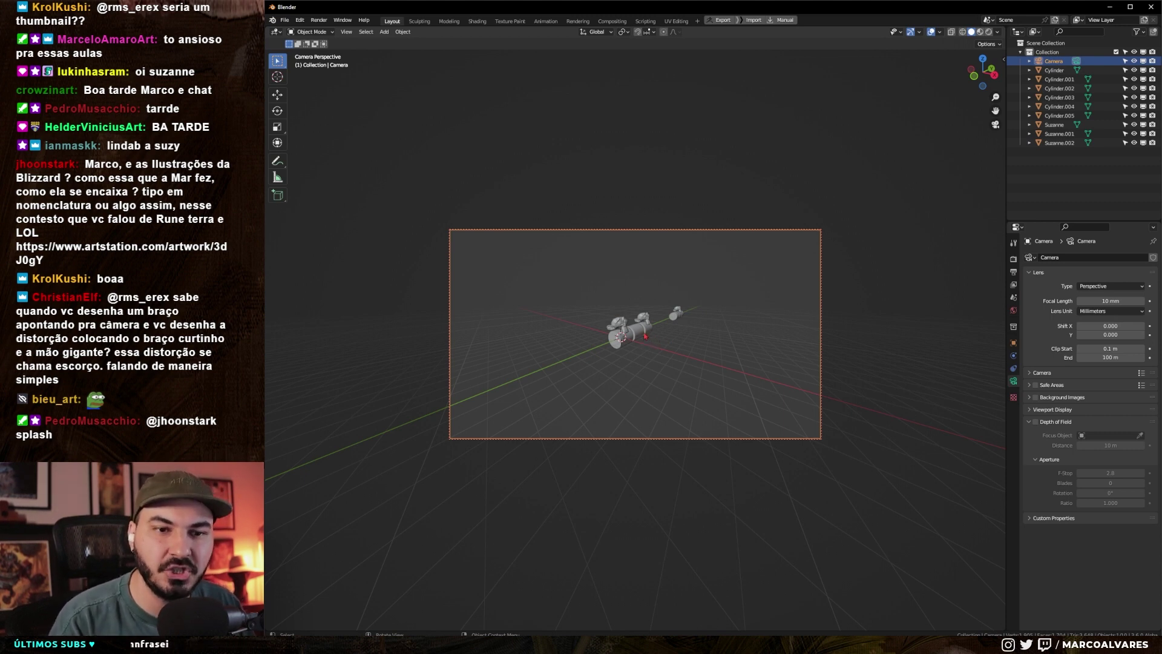
scroll(628, 285, up, 2)
- Dolly the locked camera in, then orbit outside to check its position by the cylinders
scroll(619, 317, up, 2)
scroll(609, 350, up, 2)
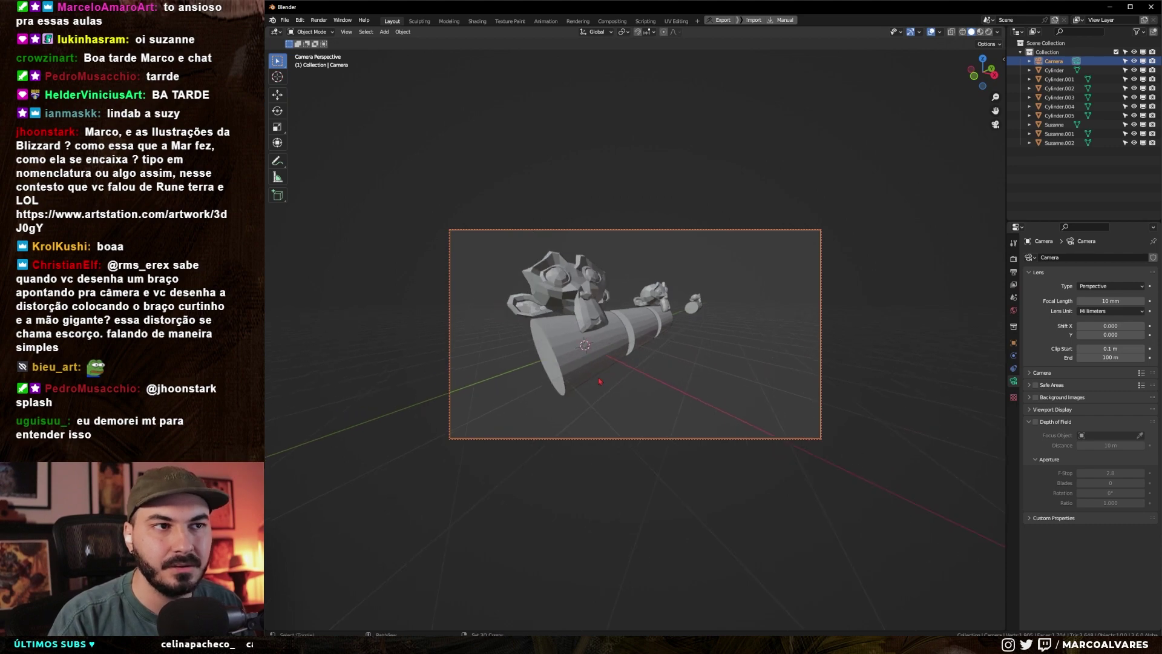
middle_drag(599, 382, 597, 395)
key(KP_0)
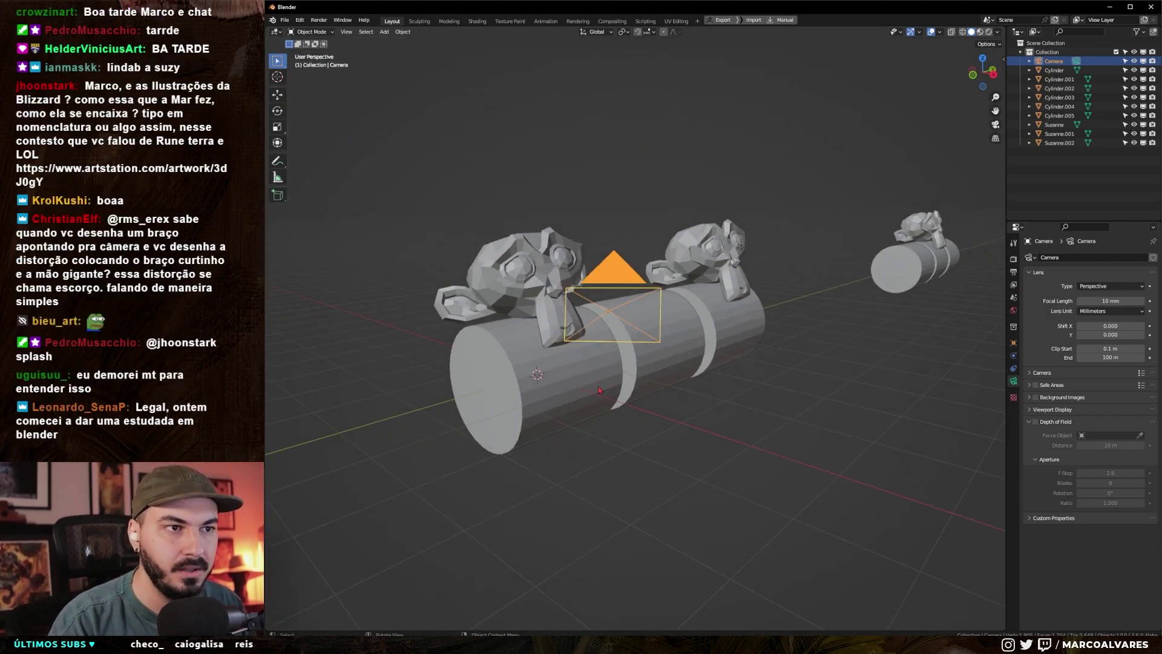
scroll(516, 382, down, 3)
scroll(516, 382, down, 2)
scroll(581, 313, up, 5)
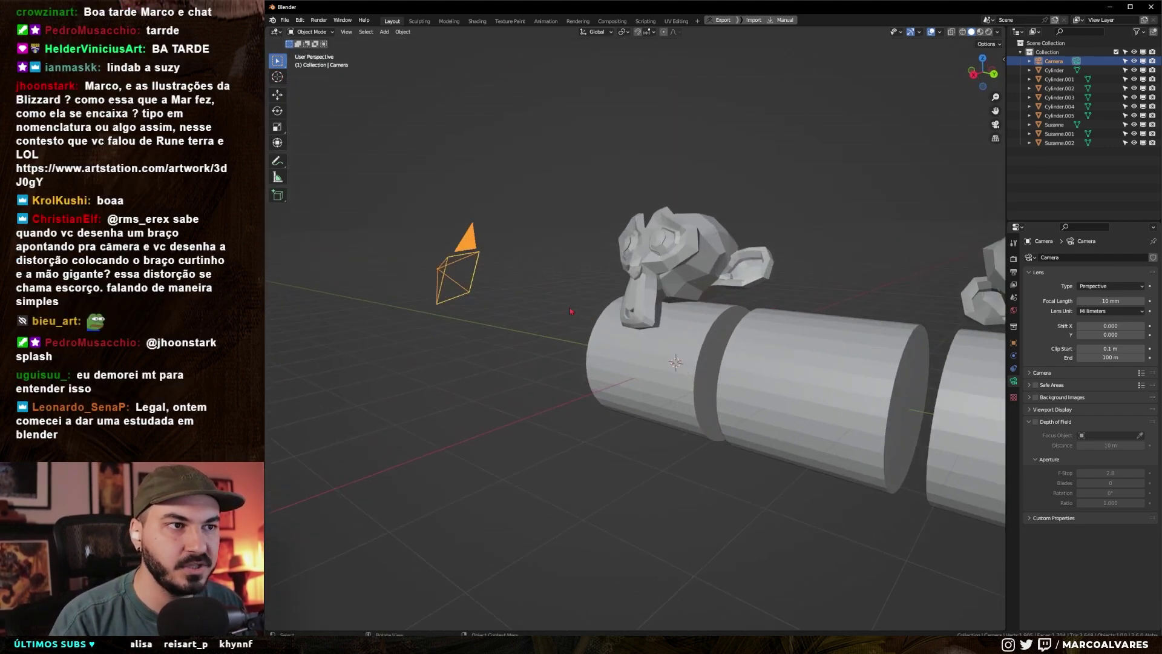
middle_drag(468, 306, 523, 314)
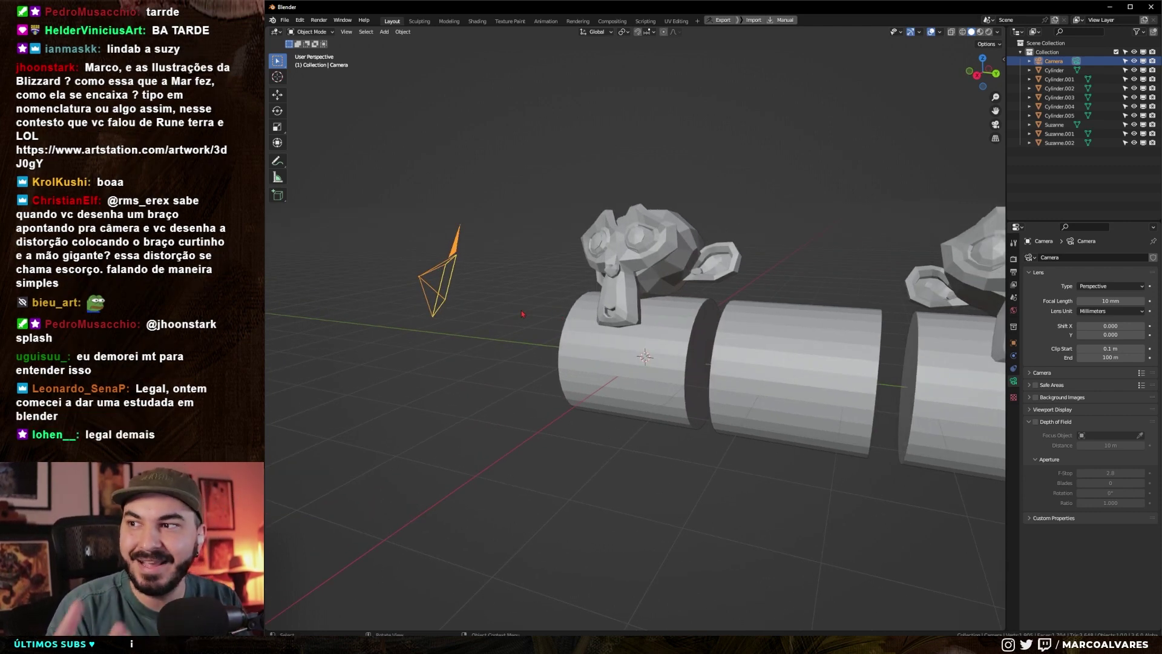
- Move the camera close to the nearest monkey so the heads loom large
key(KP_0)
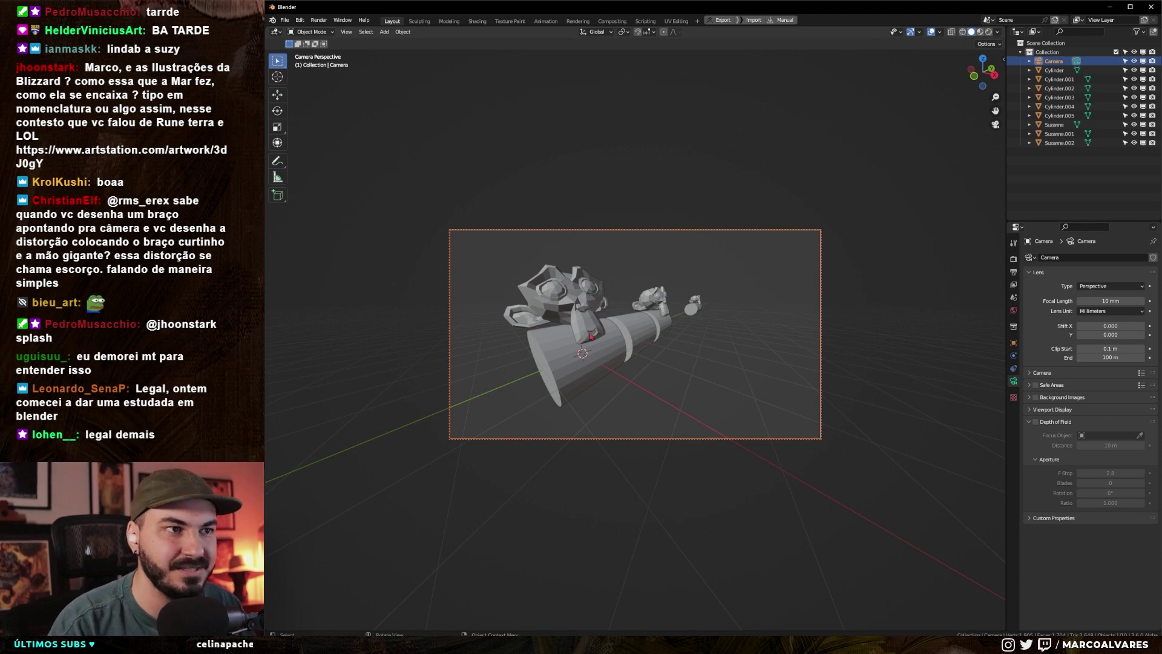
middle_drag(635, 357, 652, 362)
middle_drag(470, 277, 685, 363)
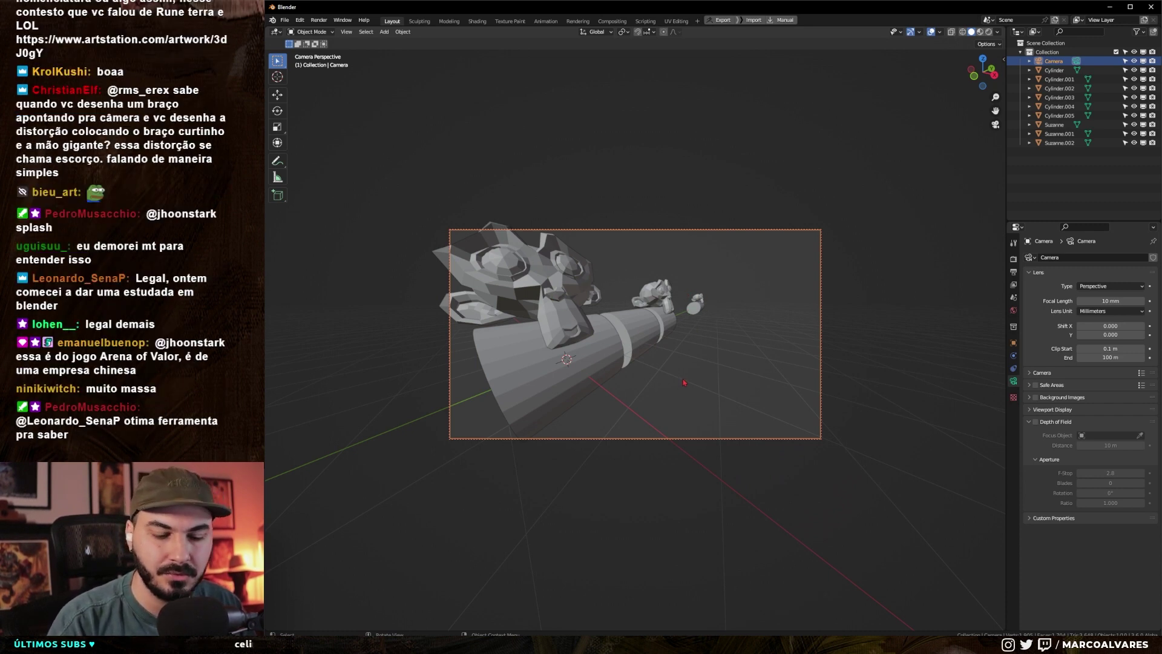
key(KP_0)
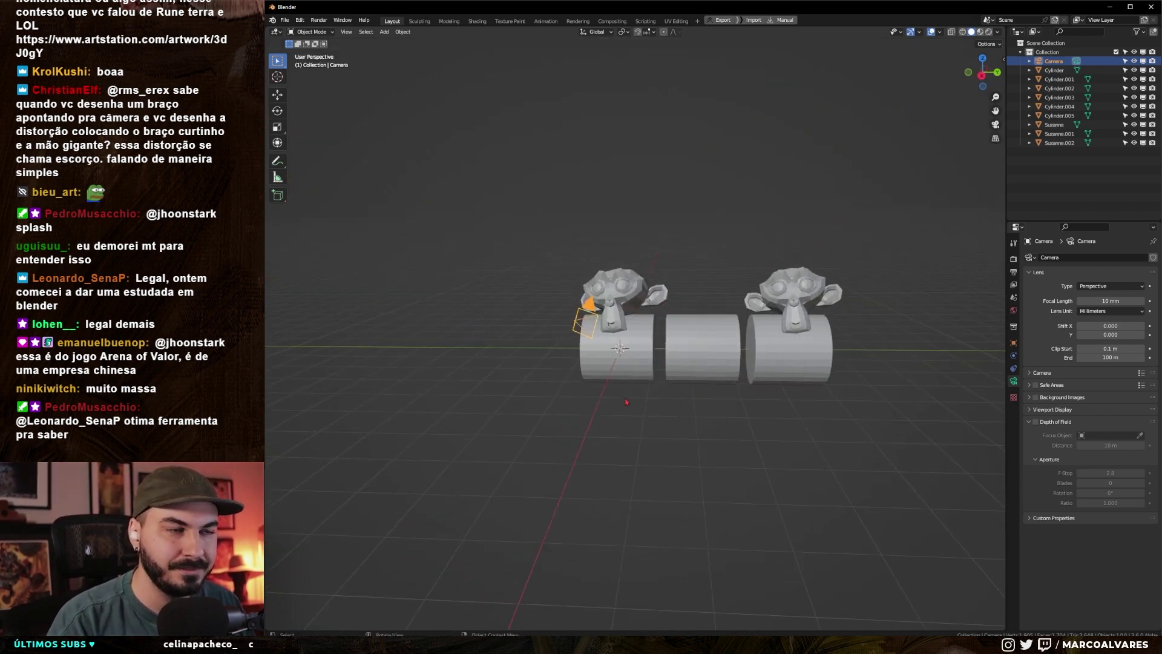
- Duplicate the camera as Camera.001 and set it as the active camera
key(shift+d)
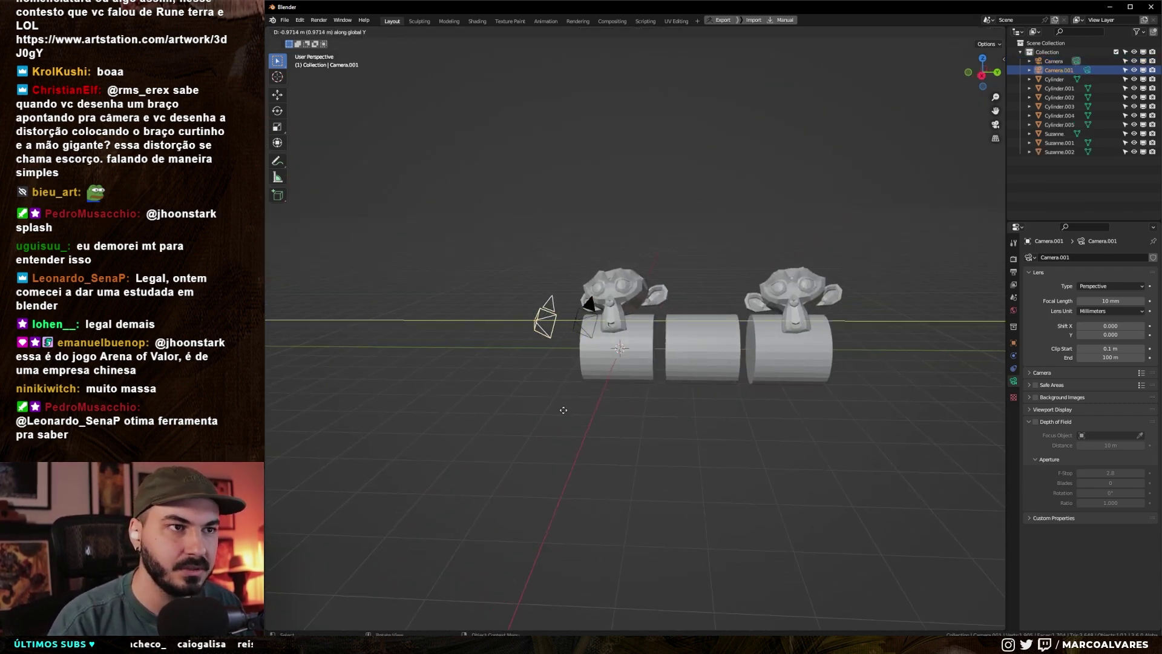
click(560, 330)
right_click(560, 330)
click(521, 319)
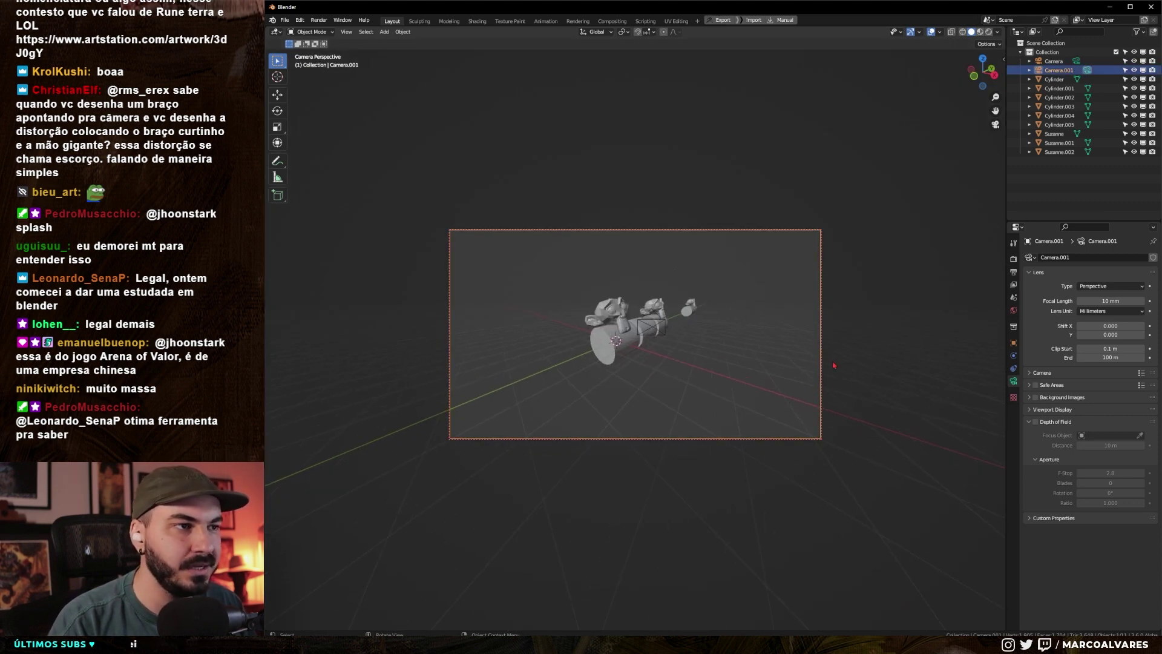
- Set Camera.001's focal length to 200 mm and dolly it back, end-on to the cylinders
click(1121, 301)
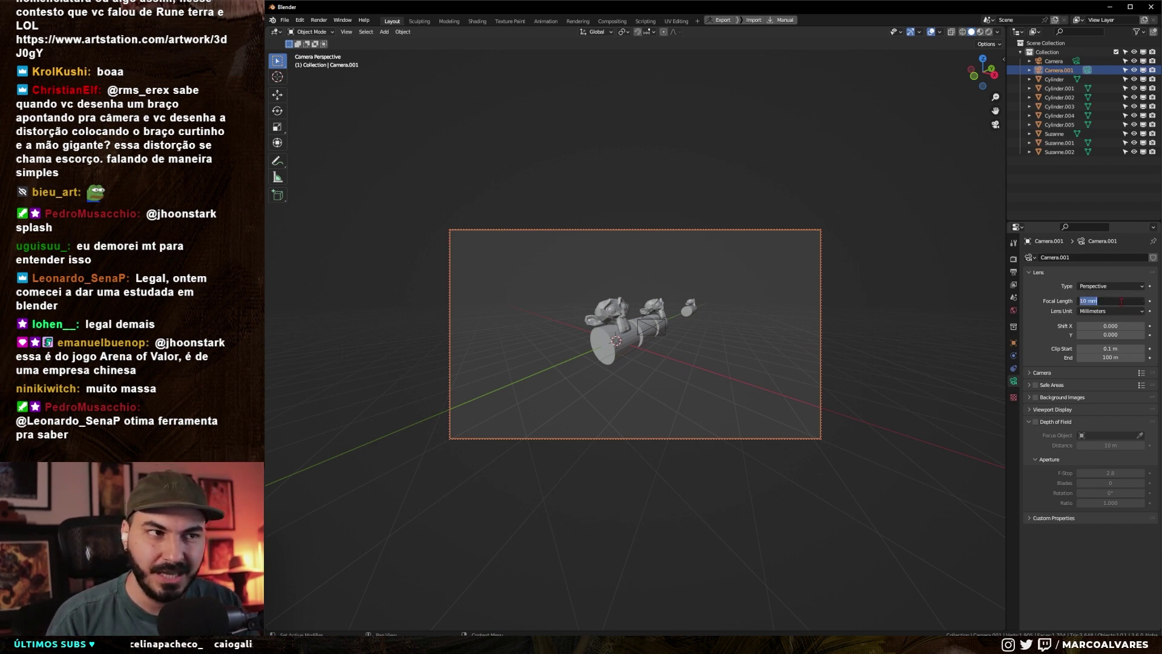
text(200)
key(Return)
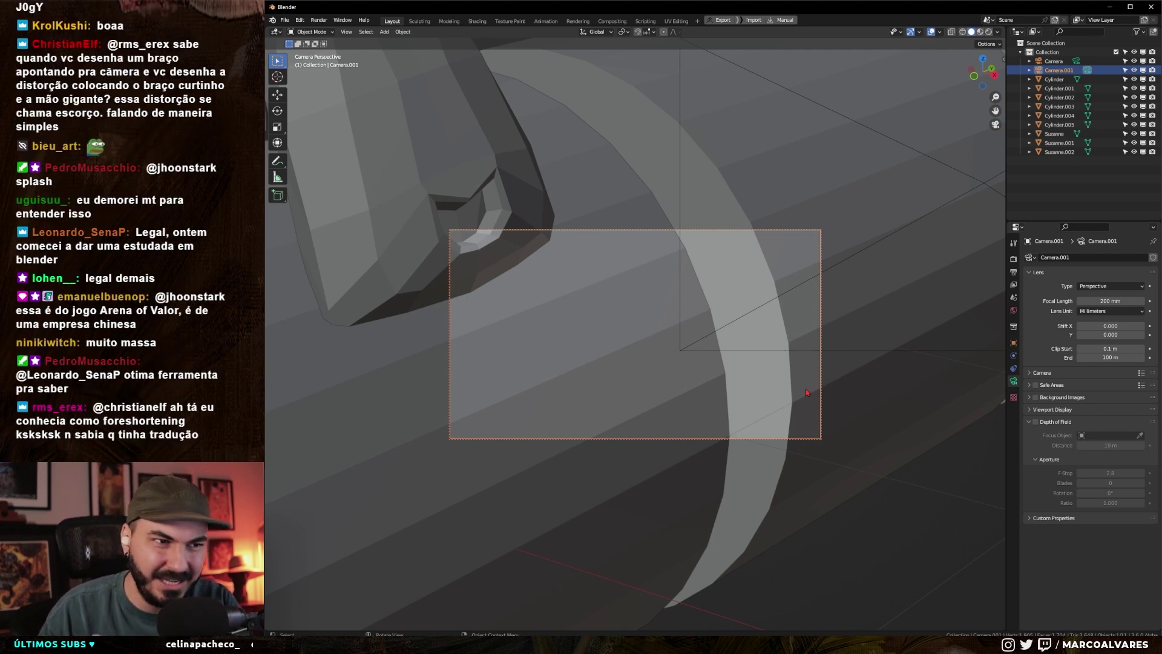
scroll(805, 388, down, 8)
scroll(803, 388, down, 5)
mouse_move(776, 382)
middle_down()
mouse_move(795, 369)
mouse_move(744, 387)
middle_up()
- Check the distant camera from outside, reframe the telephoto view, then select the original camera
key(KP_0)
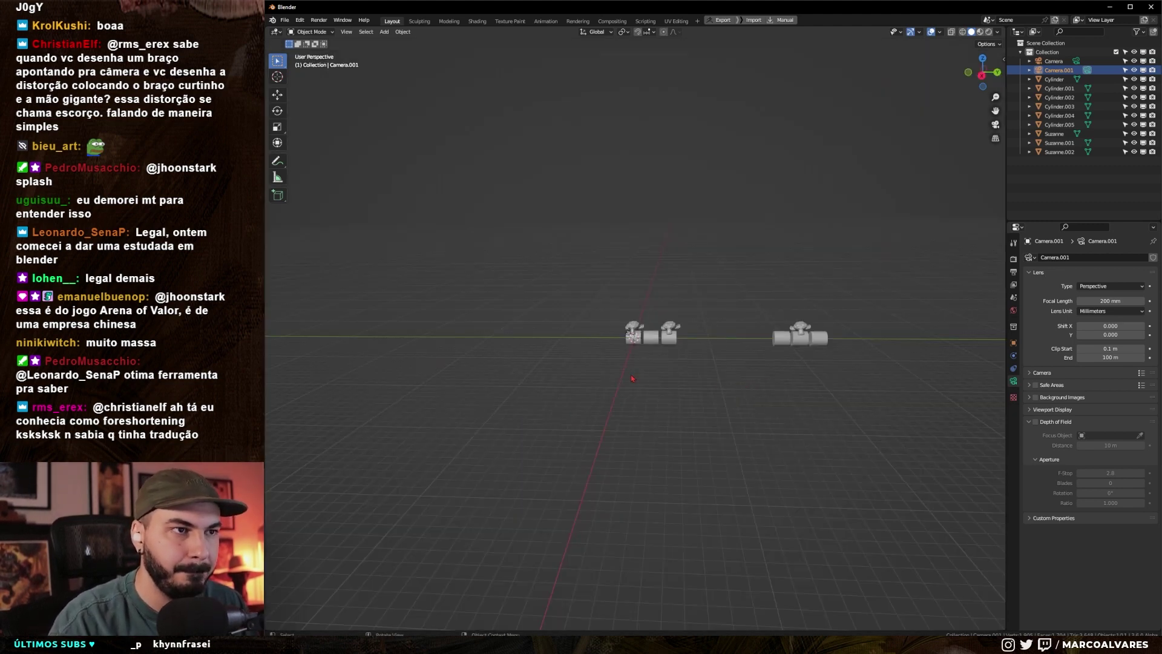
mouse_move(632, 379)
middle_down()
mouse_move(551, 317)
mouse_move(386, 293)
middle_up()
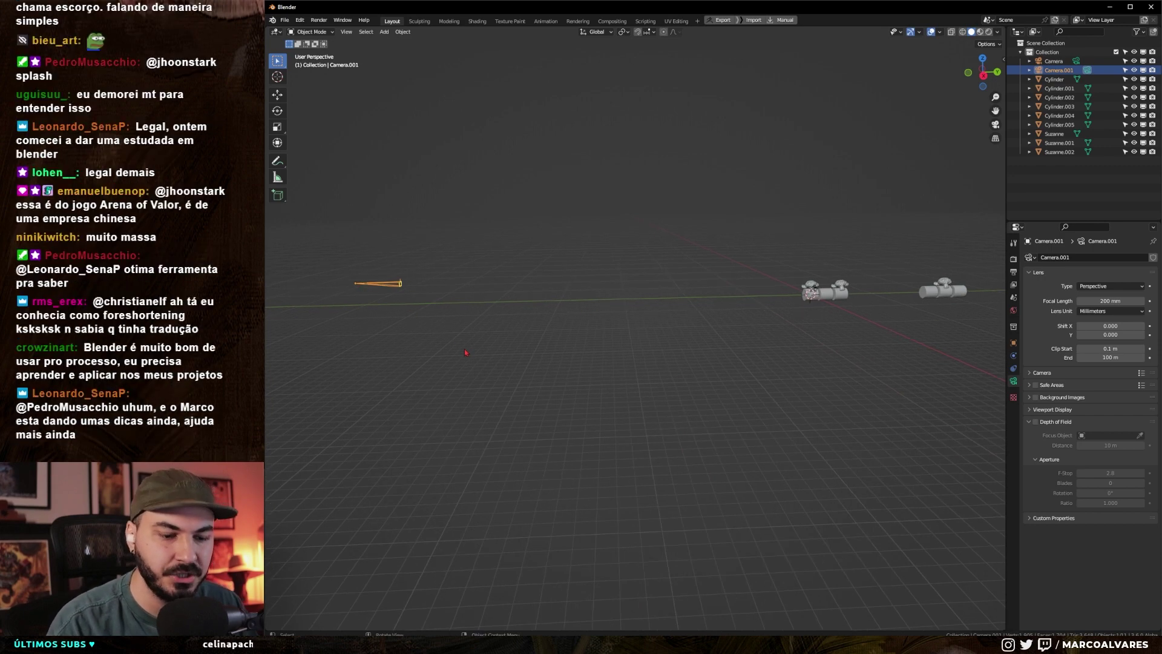
key(KP_0)
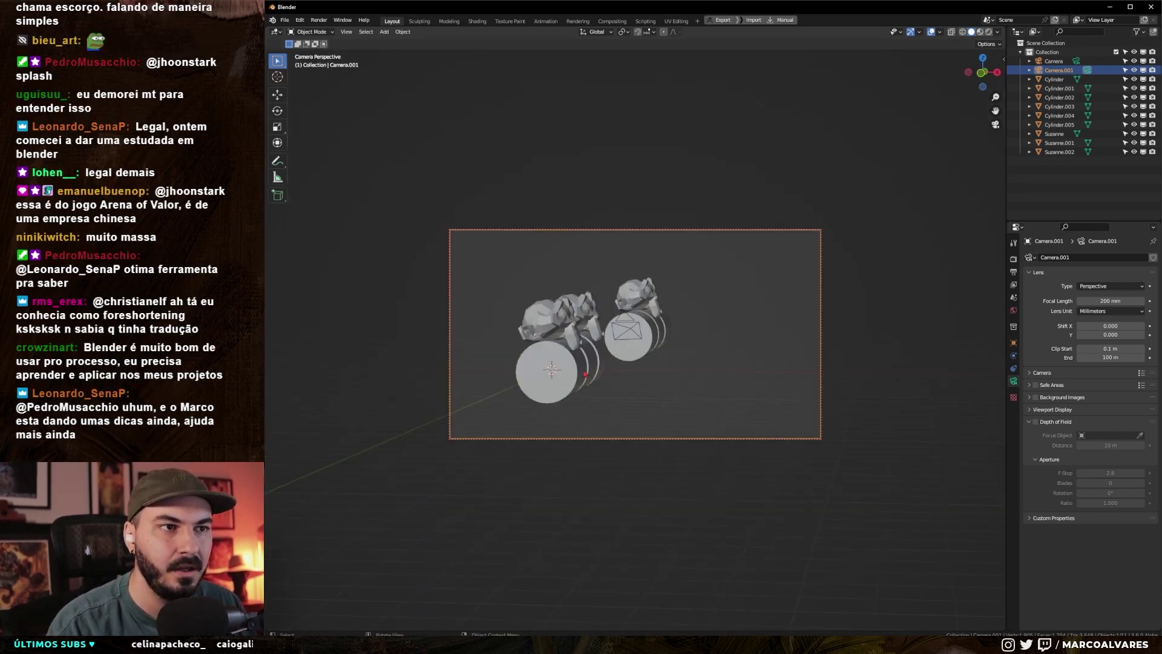
scroll(586, 373, up, 2)
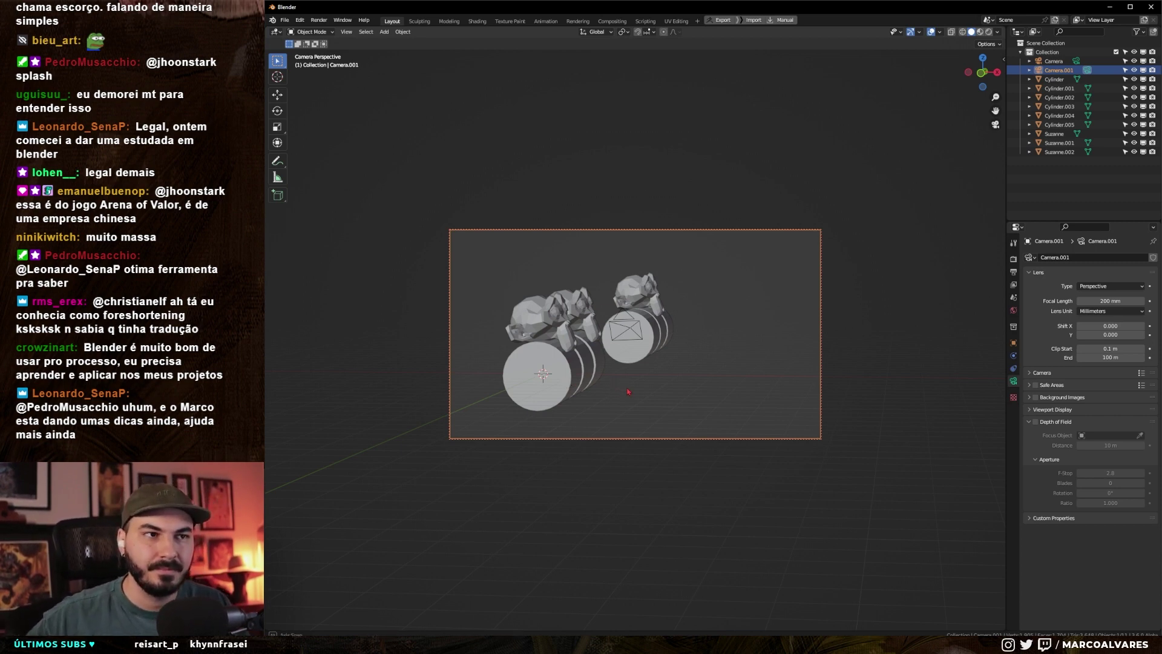
middle_drag(629, 392, 529, 399)
click(616, 339)
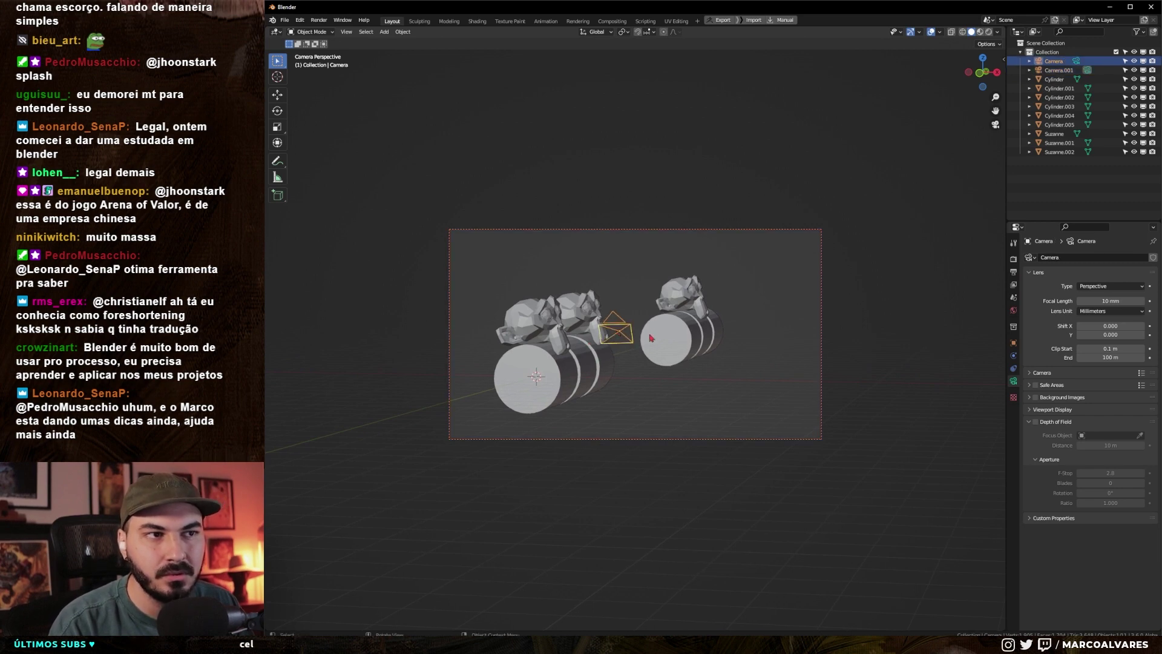
- Reselect telephoto Camera.001, check its view, and begin editing the 200 mm focal length
click(654, 228)
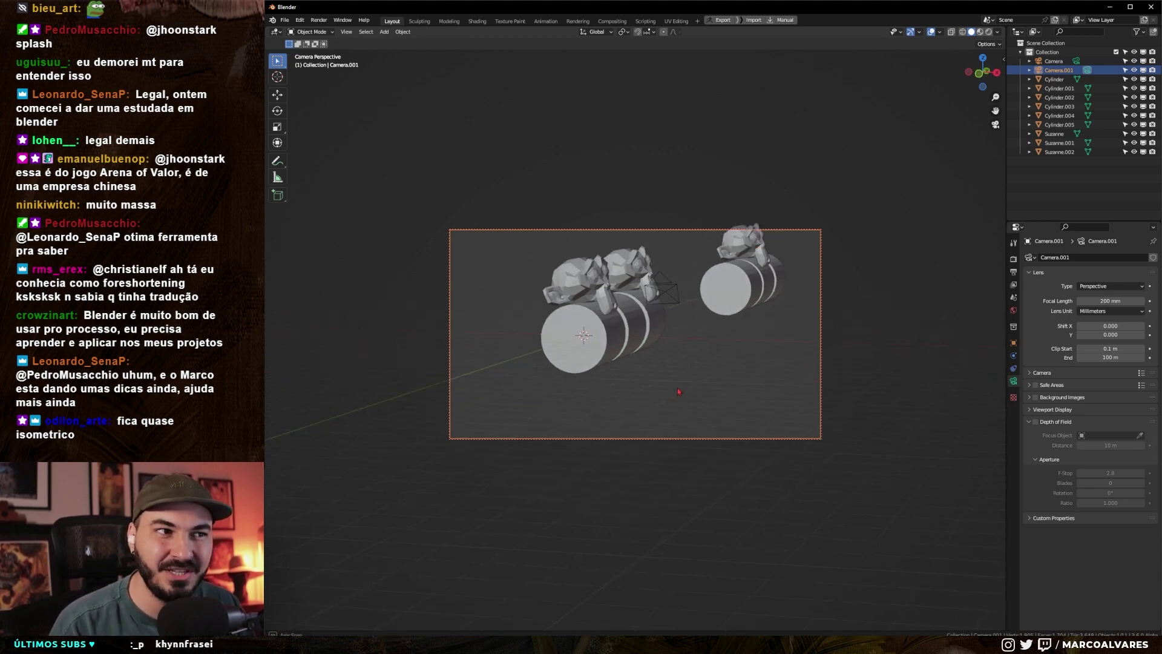
key(KP_0)
key(KP_0)
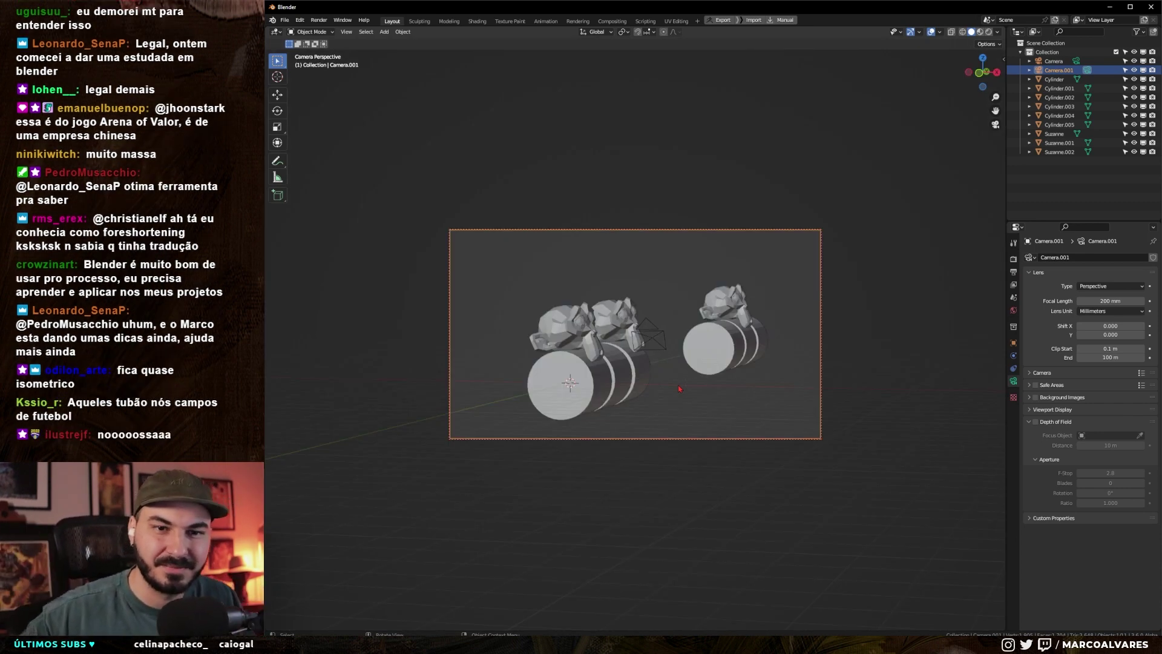
click(668, 442)
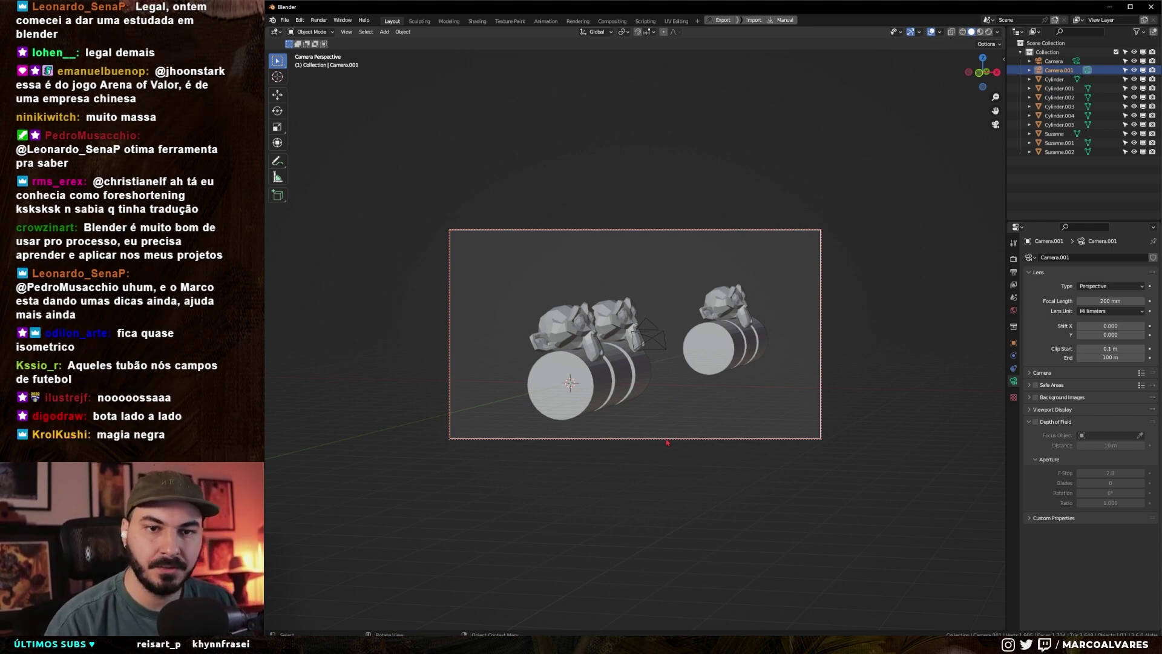
double_click(1110, 300)
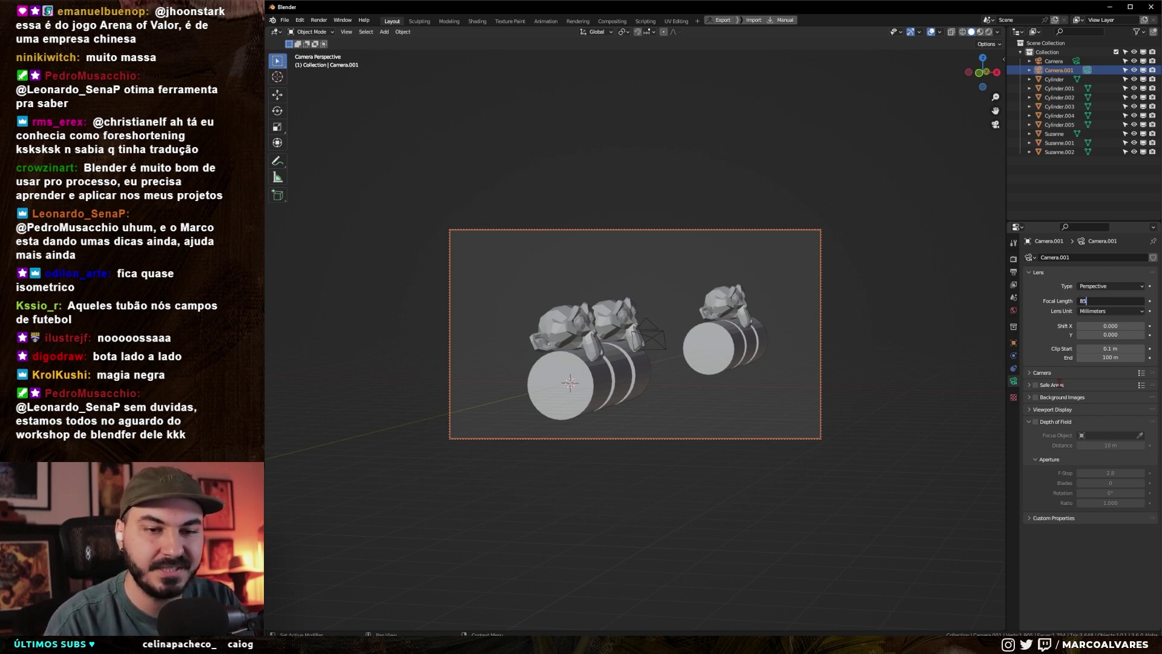
- Commit the 85 mm focal length and move Camera.001 closer to the objects
key(Return)
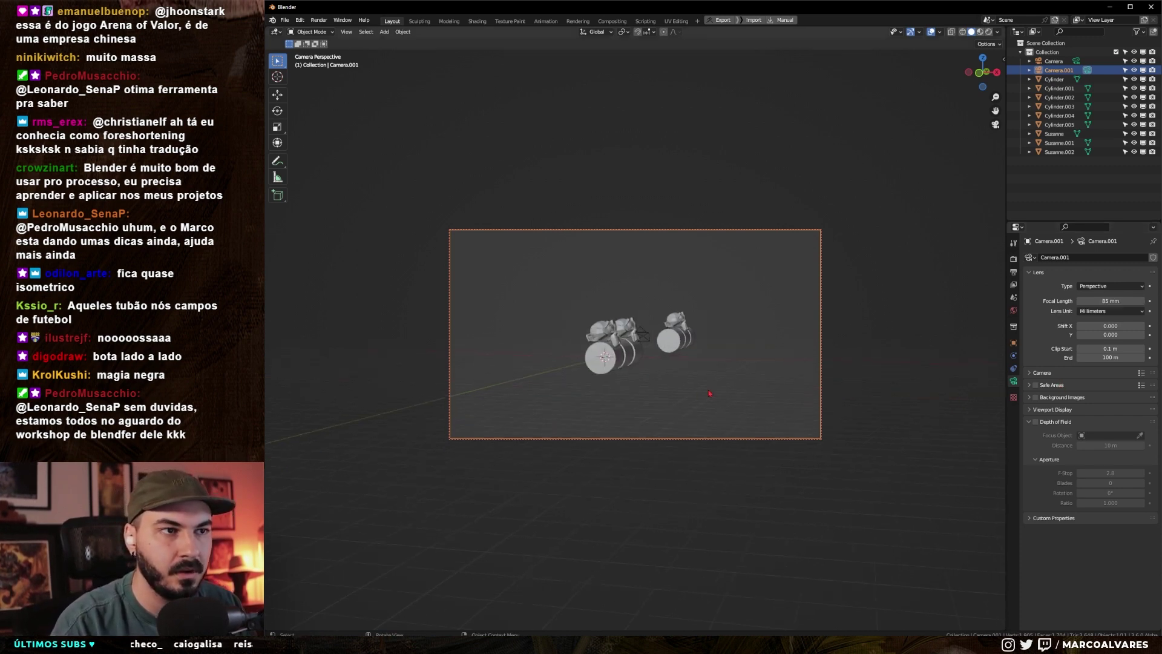
scroll(727, 418, up, 5)
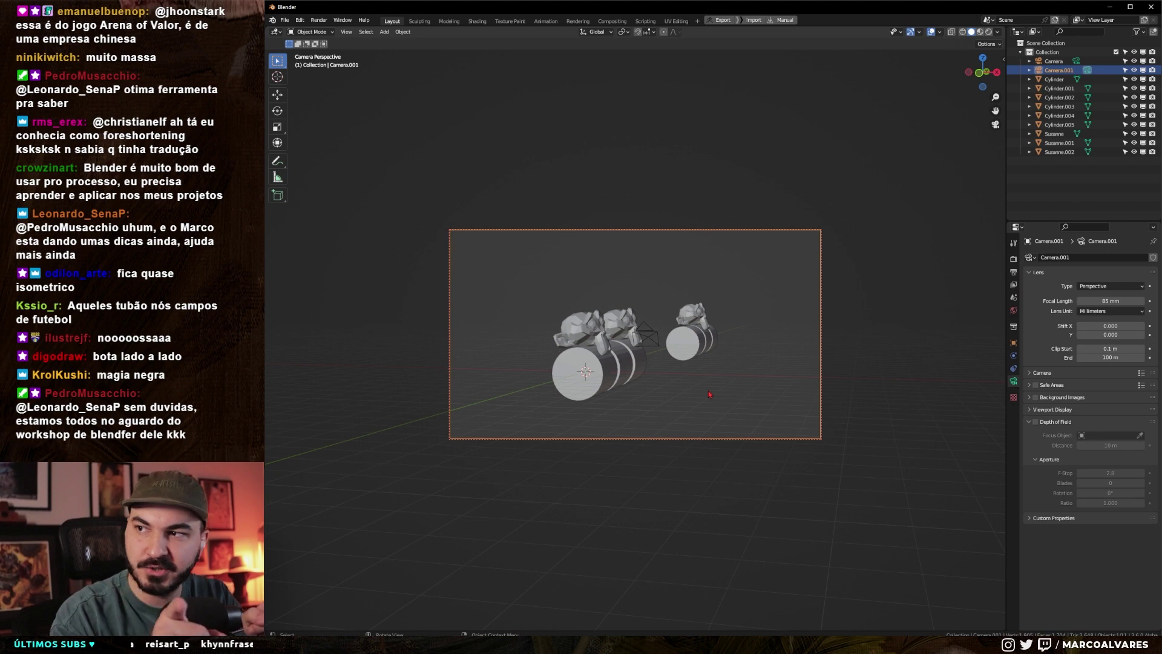
scroll(709, 392, up, 2)
shift+middle_drag(709, 392, 702, 393)
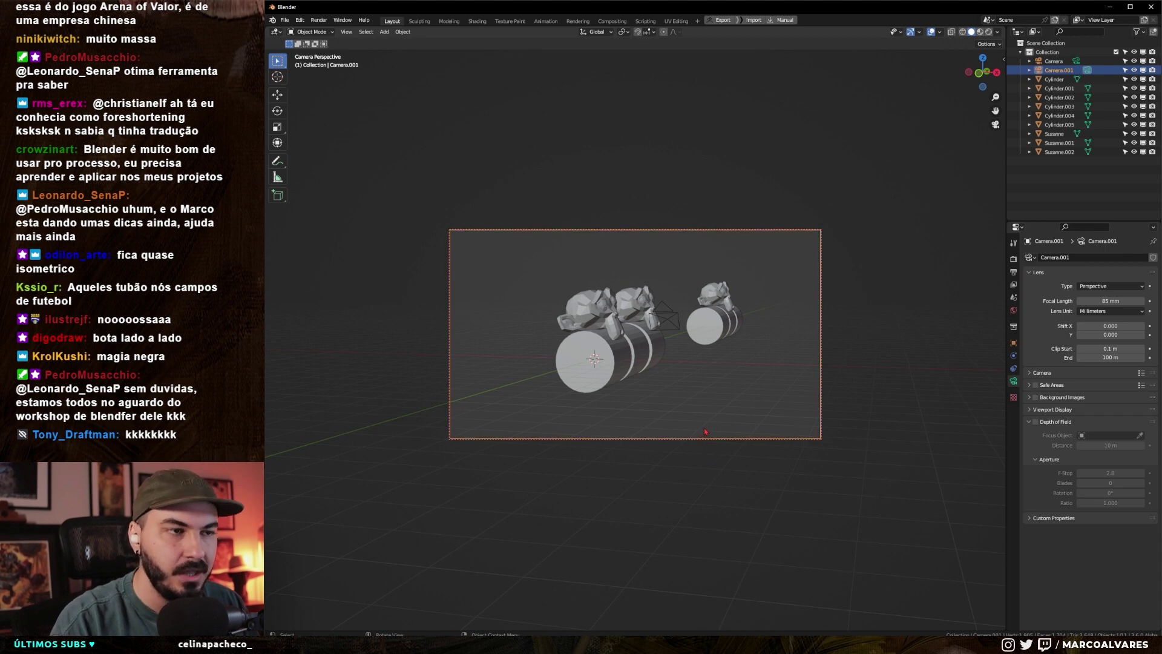
key(g)
click(833, 382)
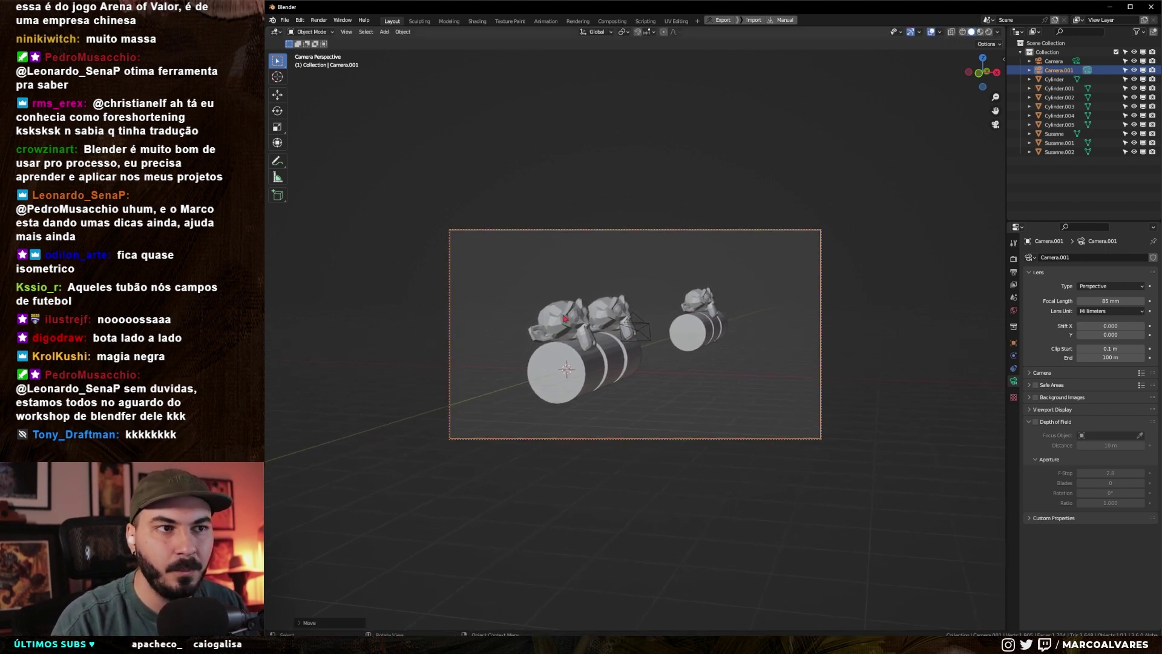
- Click the monkey heads, reselect Camera.001, and step out of its view
click(565, 318)
click(711, 303)
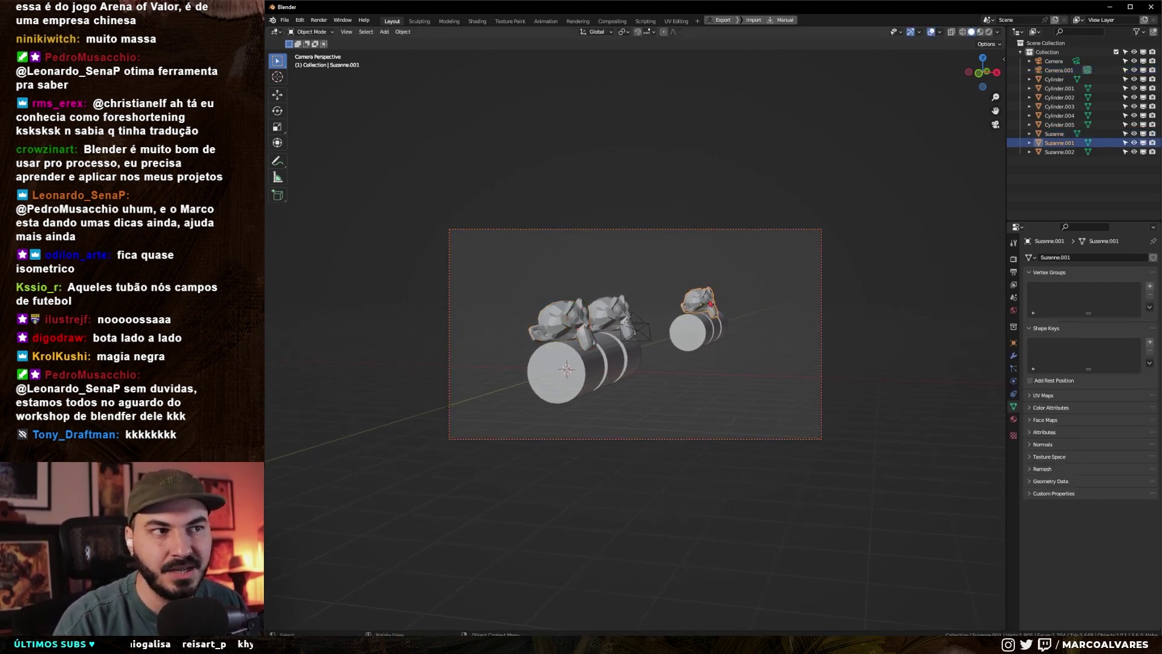
click(739, 371)
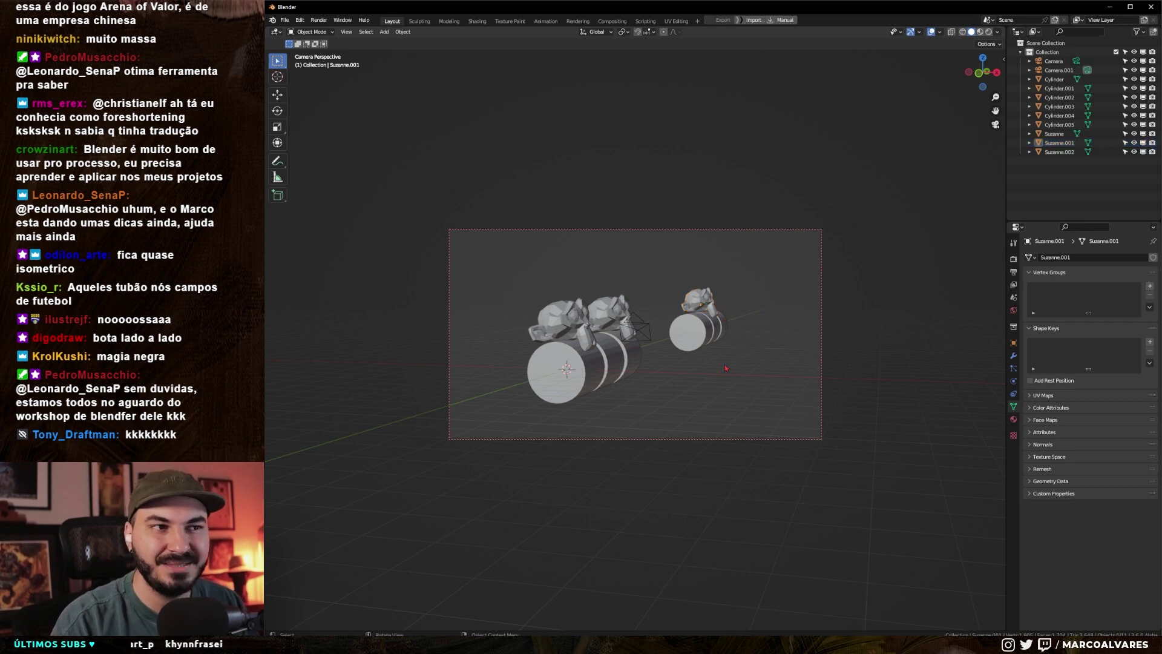
click(631, 440)
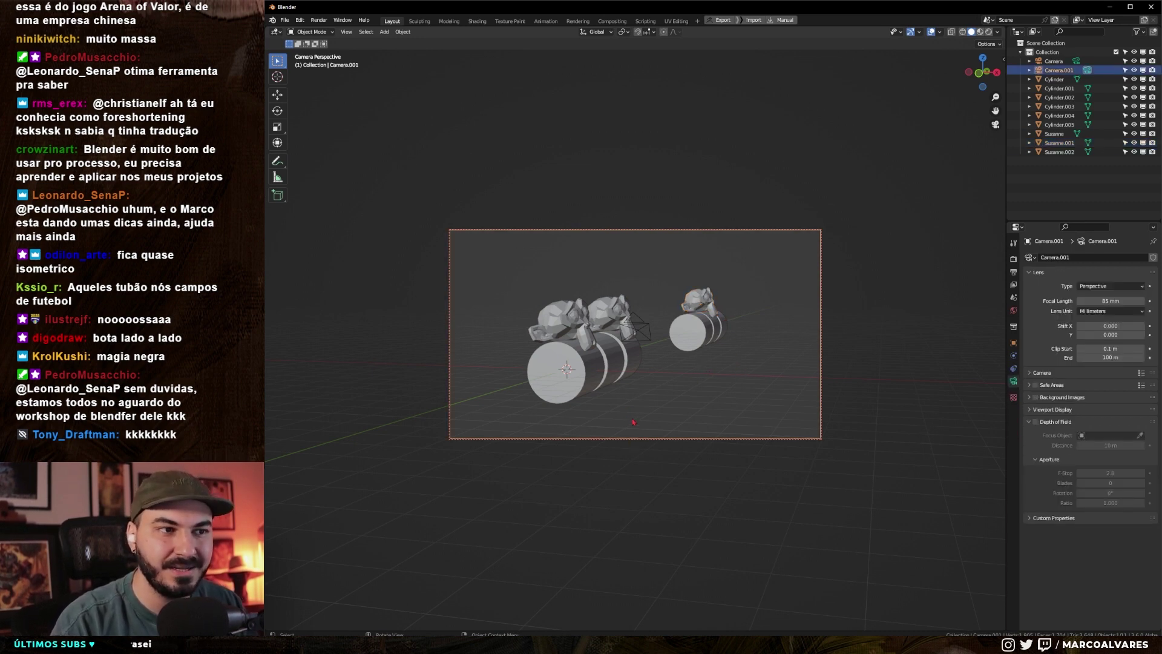
key(KP_Decimal)
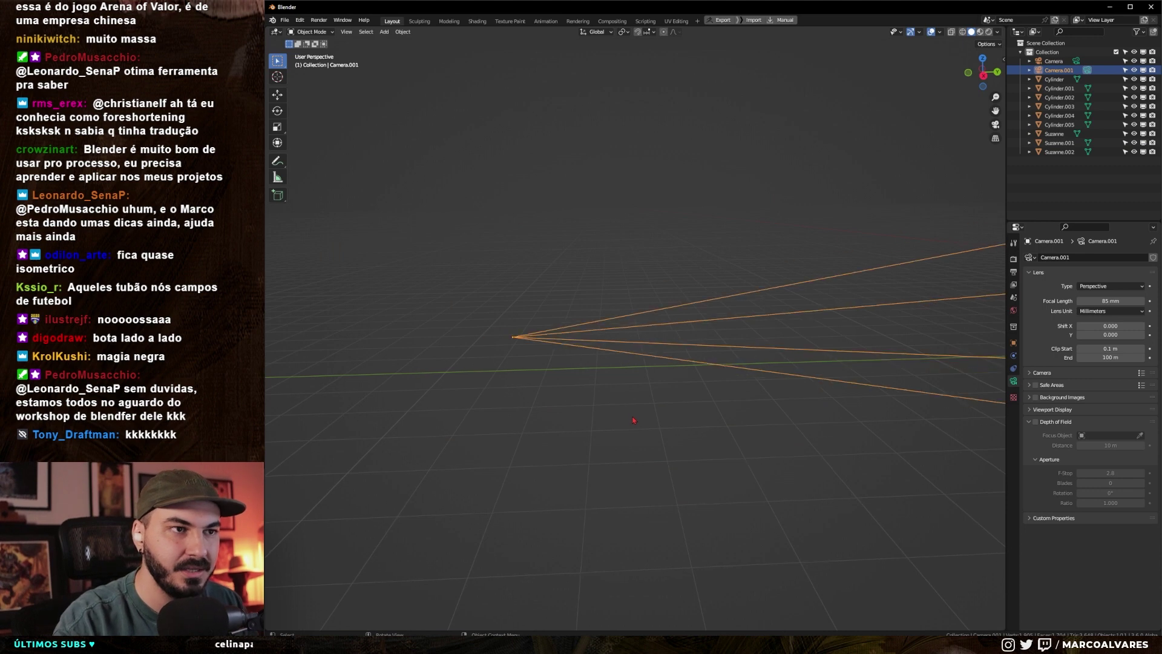
- Move Camera.001 closer and reframe its 85 mm view on the near cylinder and monkeys
scroll(631, 408, down, 5)
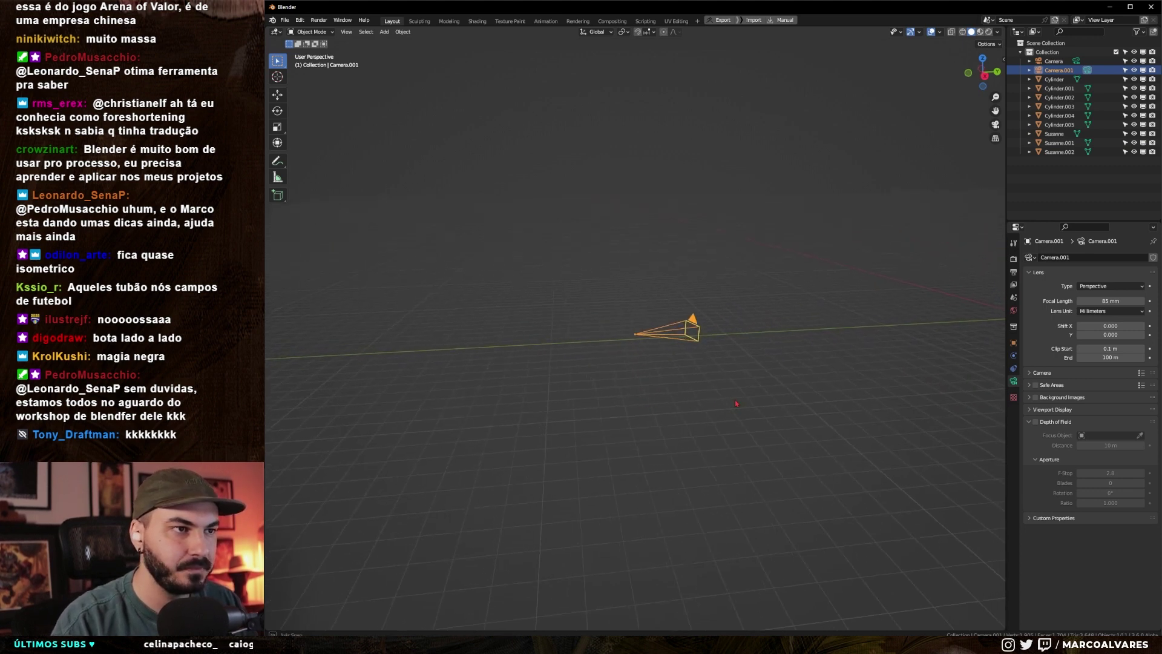
mouse_move(632, 409)
middle_down()
mouse_move(542, 437)
mouse_move(538, 408)
middle_up()
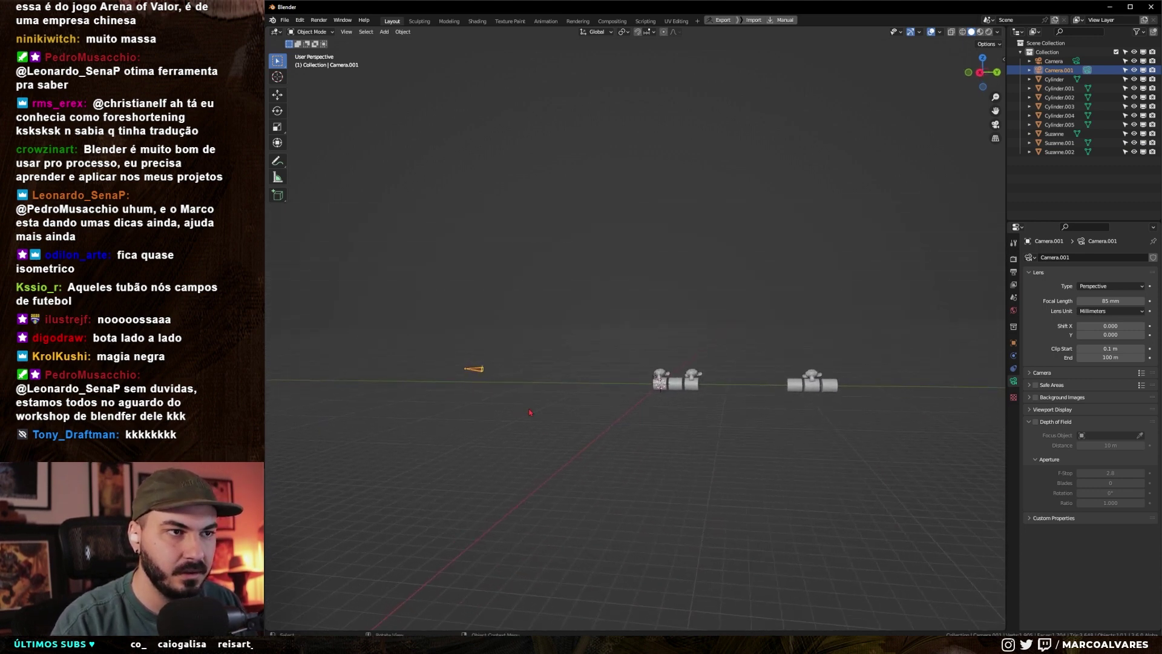
key(g)
click(665, 411)
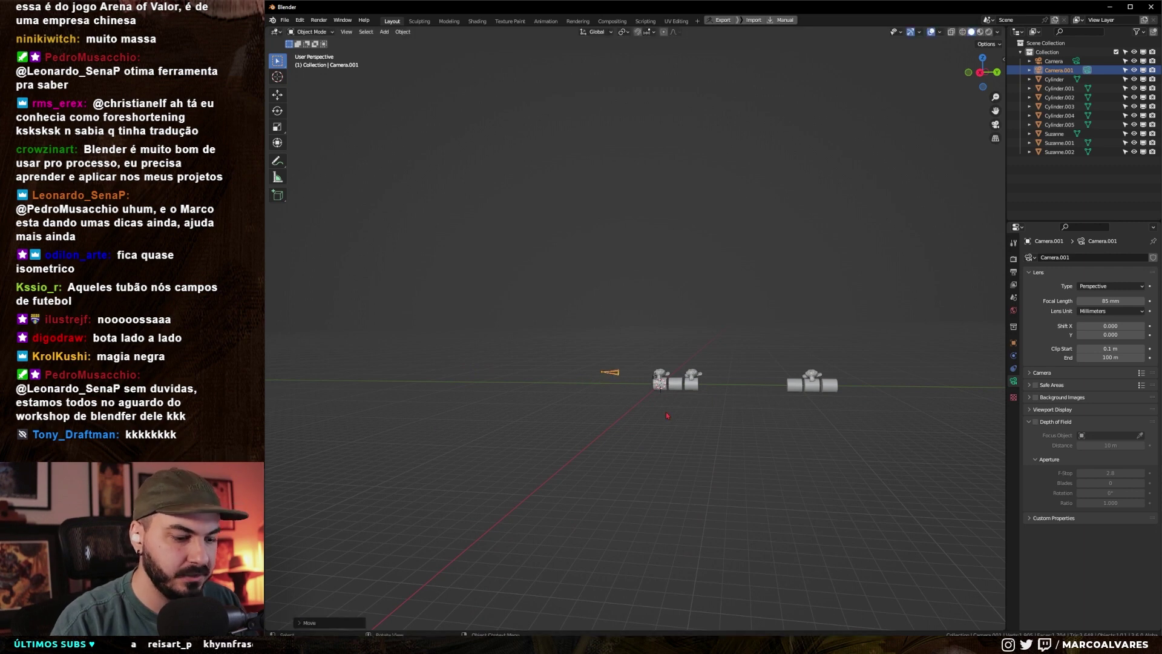
key(KP_0)
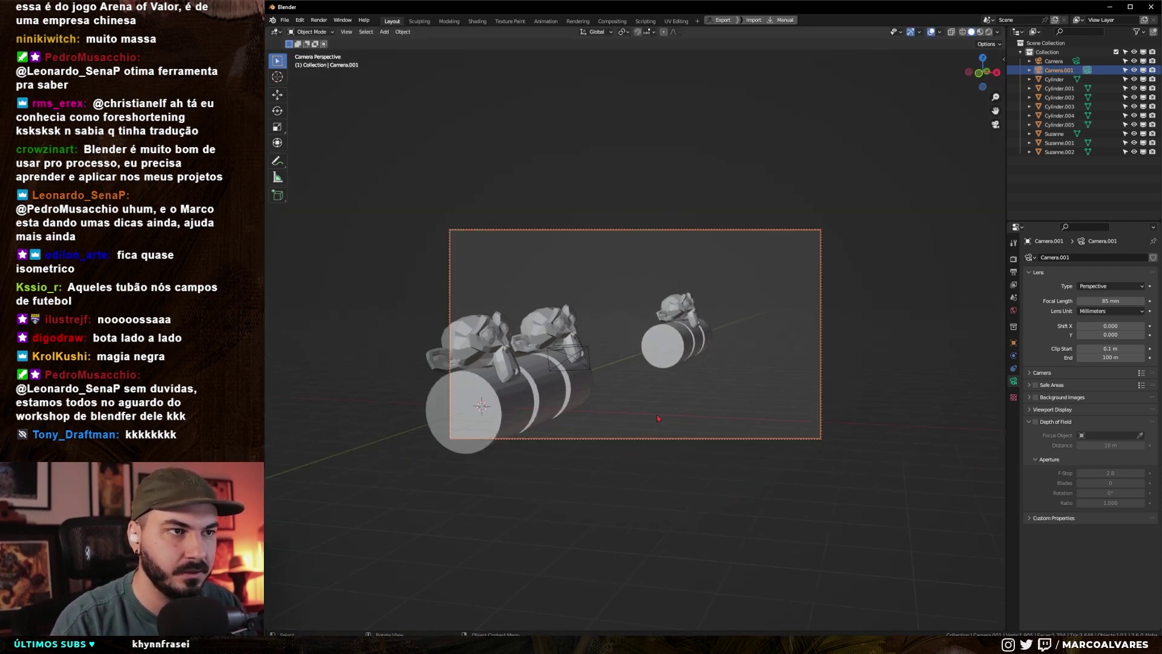
shift+middle_drag(660, 420, 722, 381)
scroll(721, 382, up, 4)
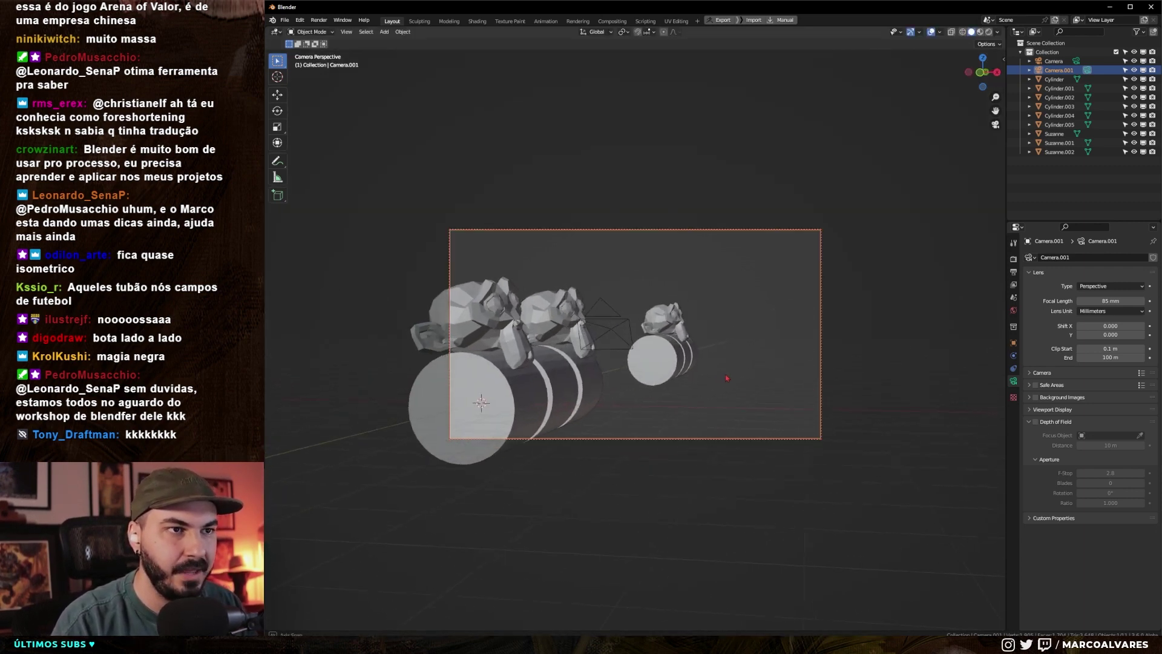
shift+middle_drag(709, 379, 706, 394)
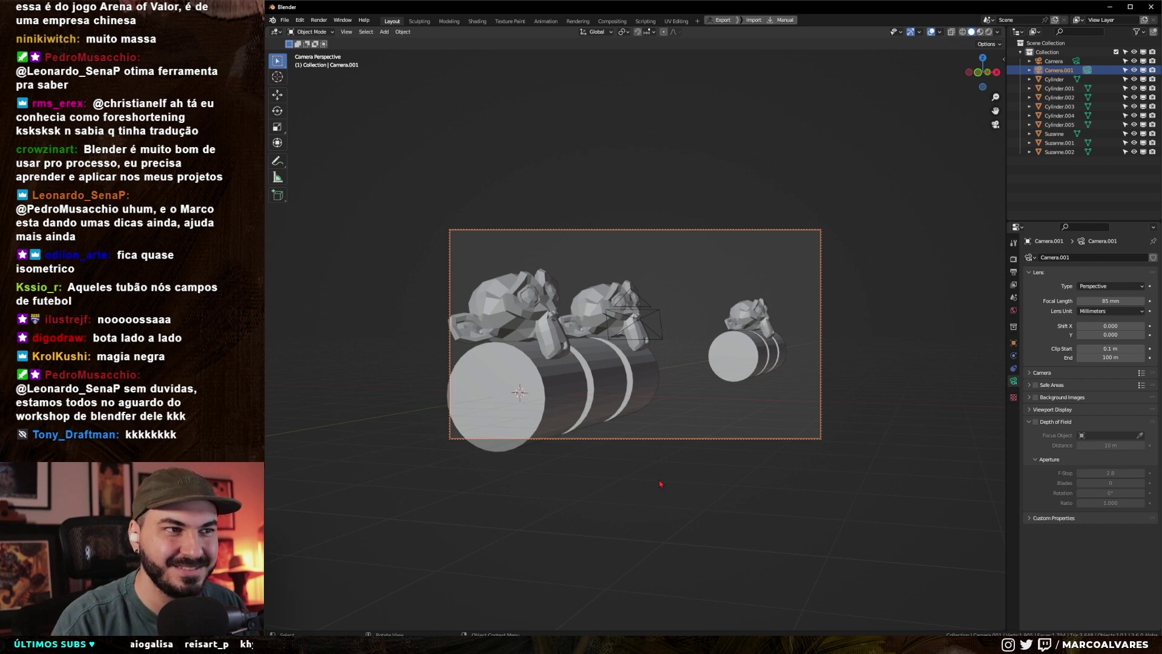
- Select and deselect the far monkey, reselect Camera.001, and adjust its view
click(770, 327)
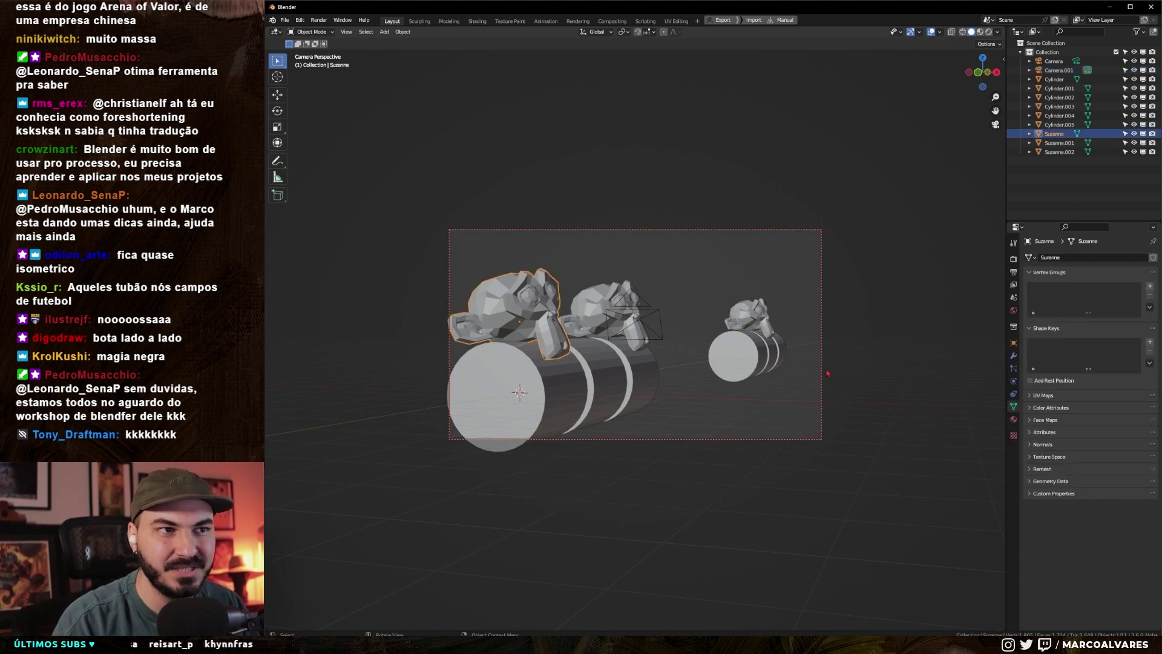
click(740, 524)
click(688, 439)
scroll(688, 450, down, 2)
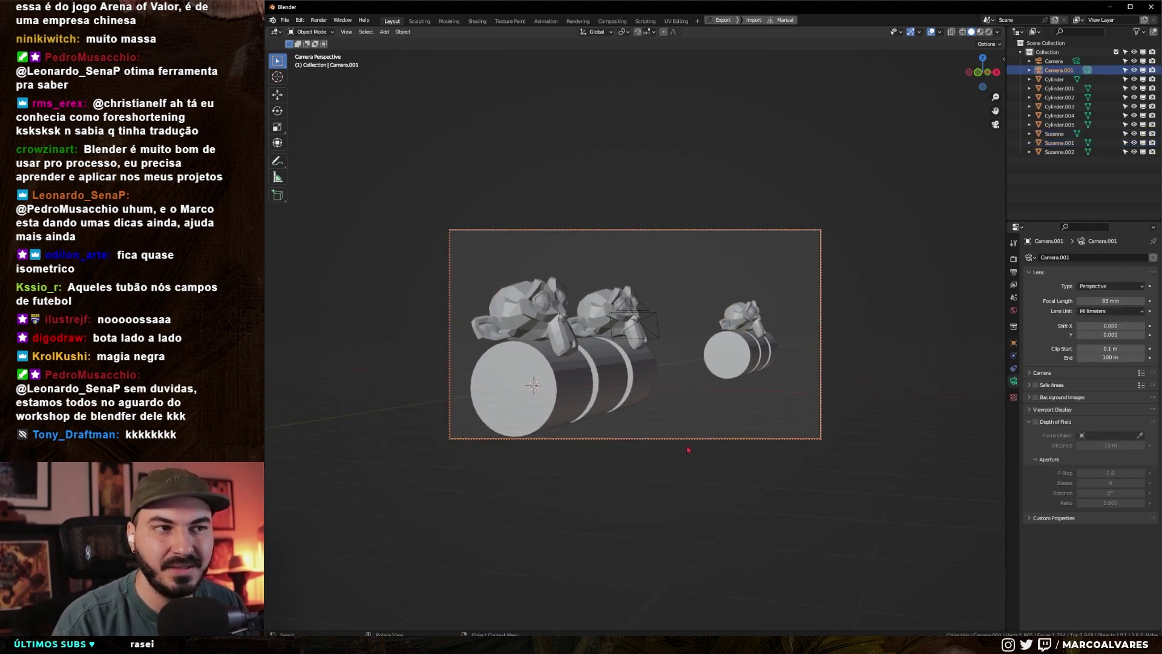
mouse_move(688, 450)
middle_down()
mouse_move(683, 459)
mouse_move(669, 439)
middle_up()
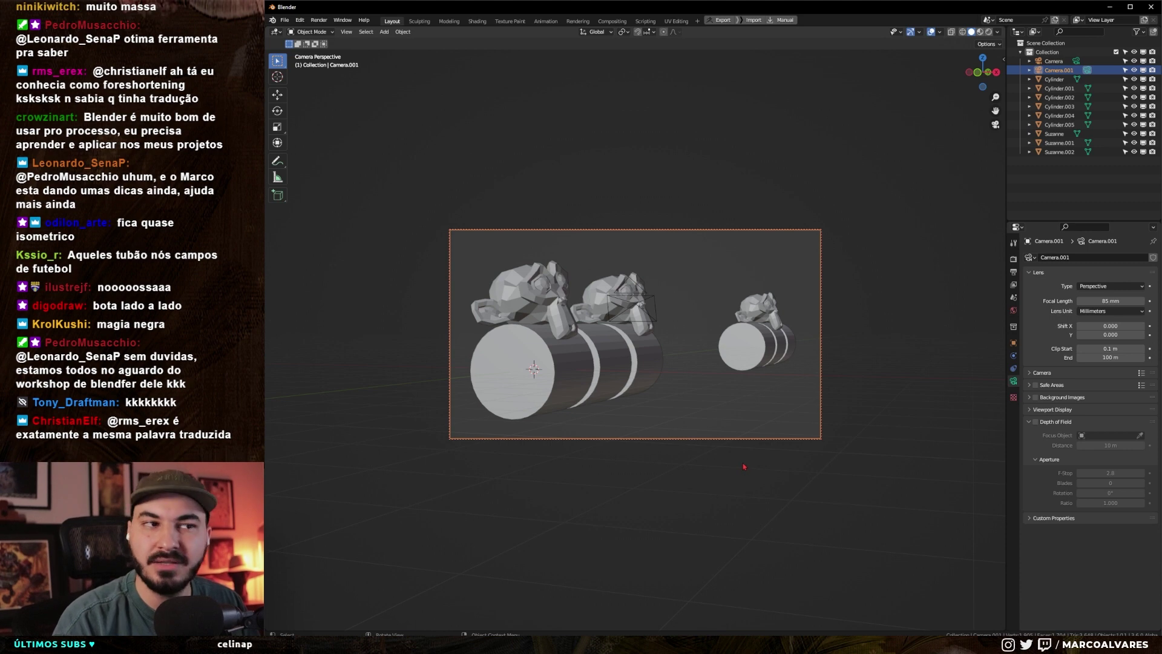
- Make the 10 mm Camera the active camera and orbit its wide-angle view
click(1054, 61)
right_click(620, 223)
click(654, 307)
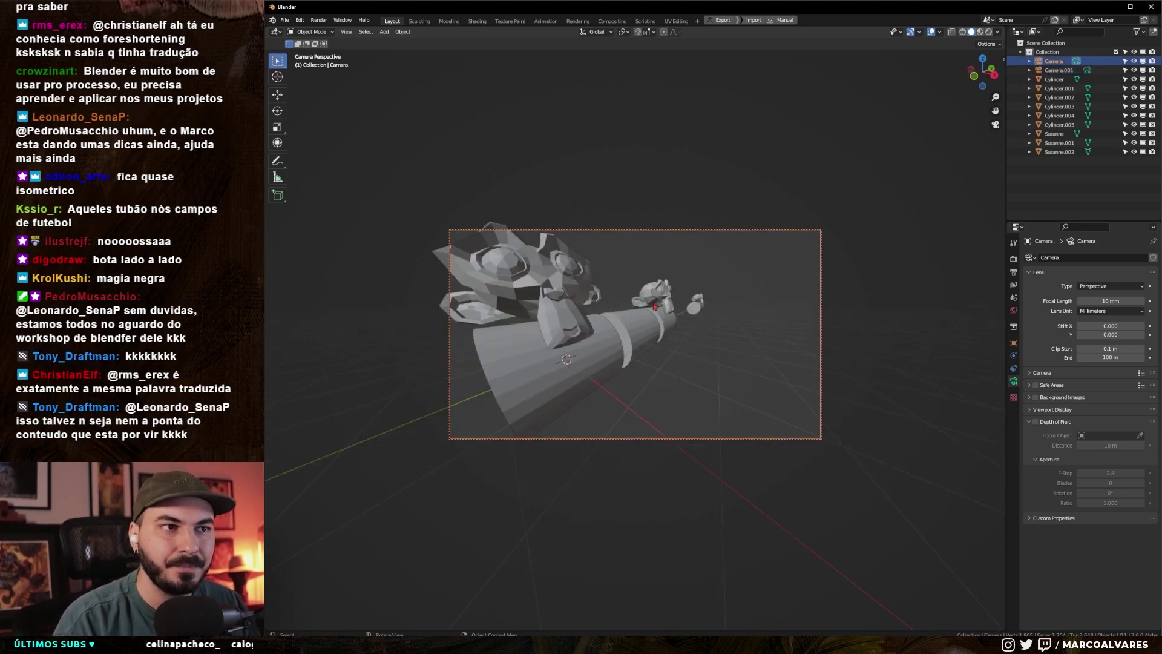
mouse_move(690, 428)
middle_down()
mouse_move(660, 424)
mouse_move(660, 410)
middle_up()
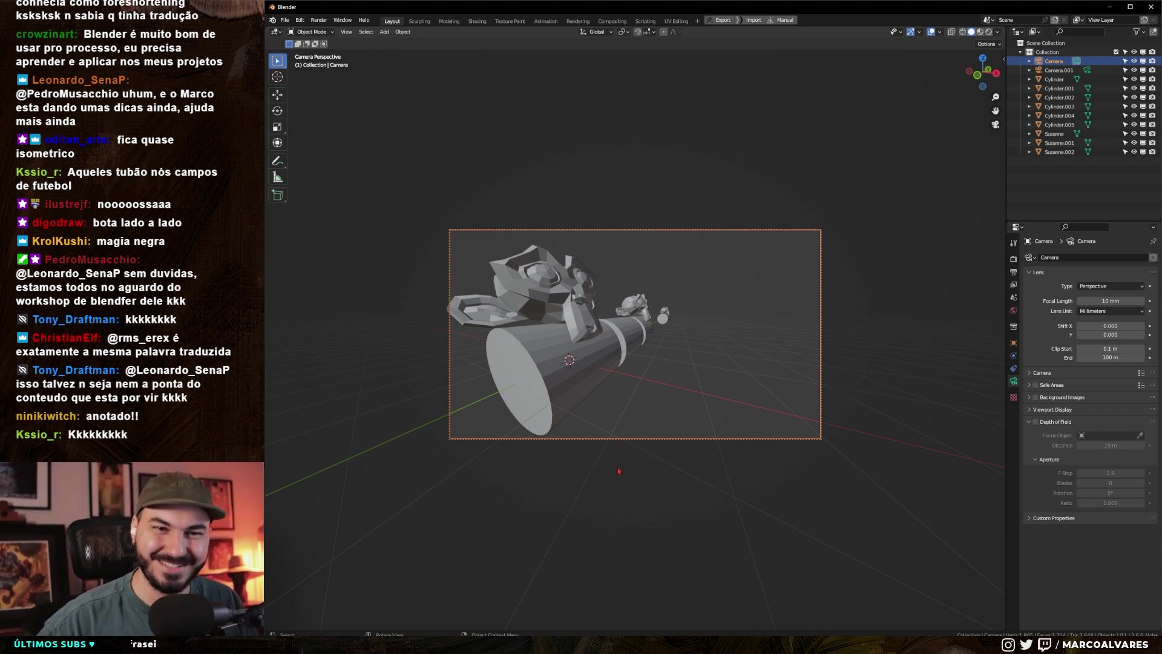
- Step outside the camera view and zoom out to see the whole scene
key(KP_0)
scroll(615, 466, down, 5)
middle_drag(614, 466, 577, 462)
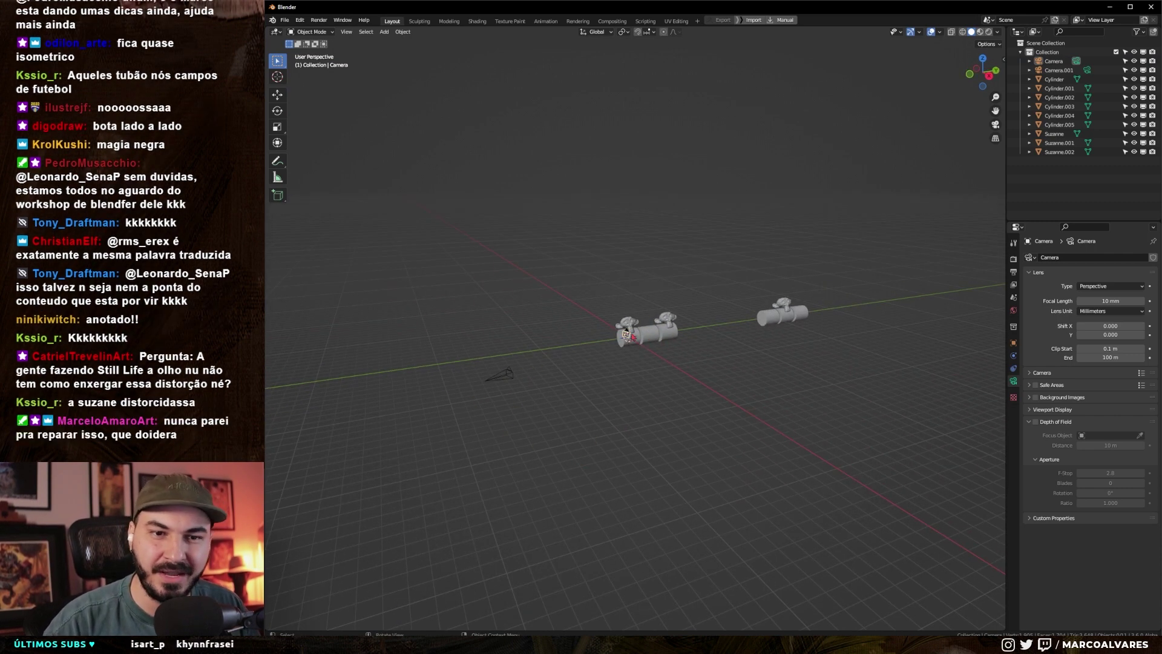
middle_drag(629, 379, 603, 355)
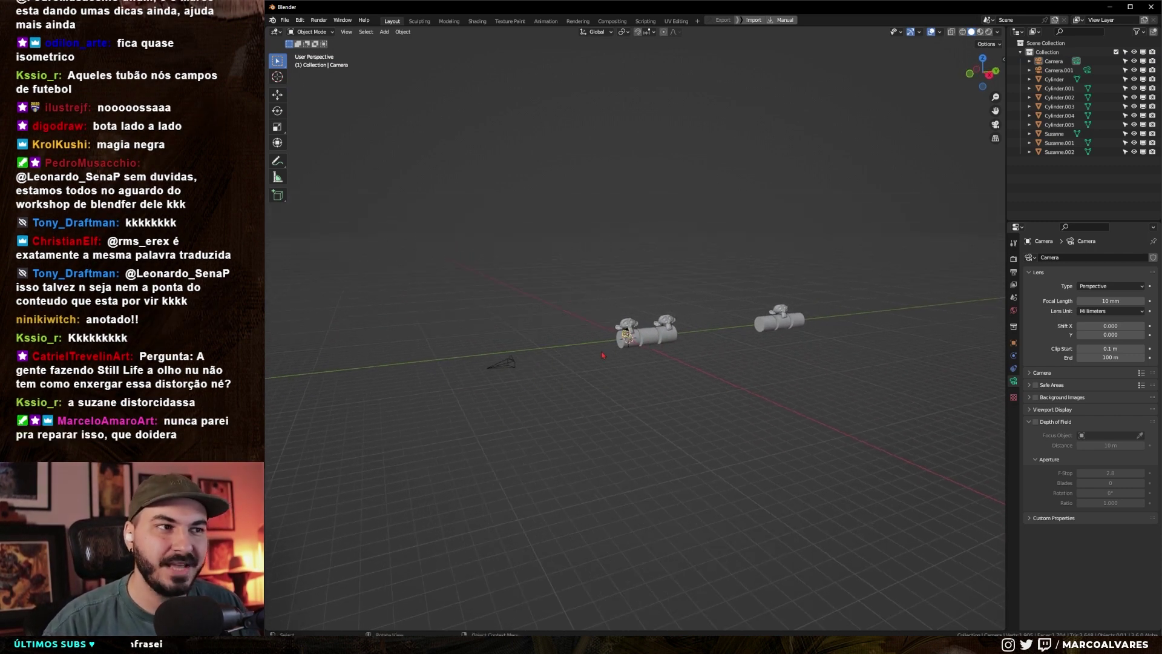
key(alt+Tab)
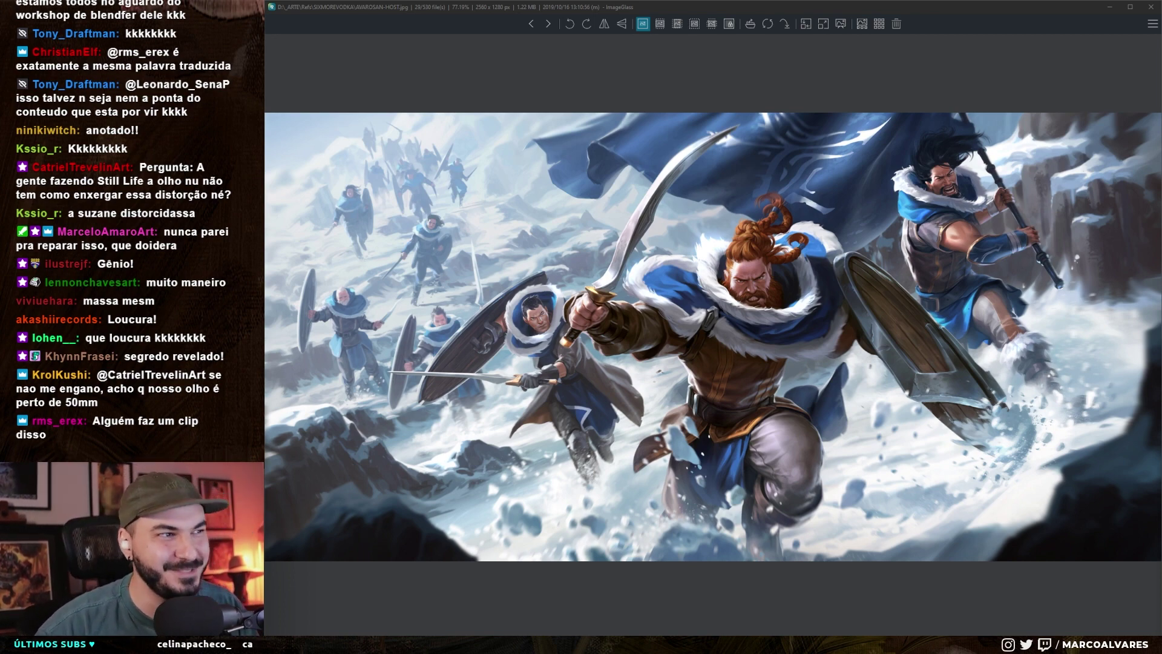
- Focus the ImageGlass warriors-in-snow painting, then return to the Thorfinn illustration in Photoshop
click(1084, 449)
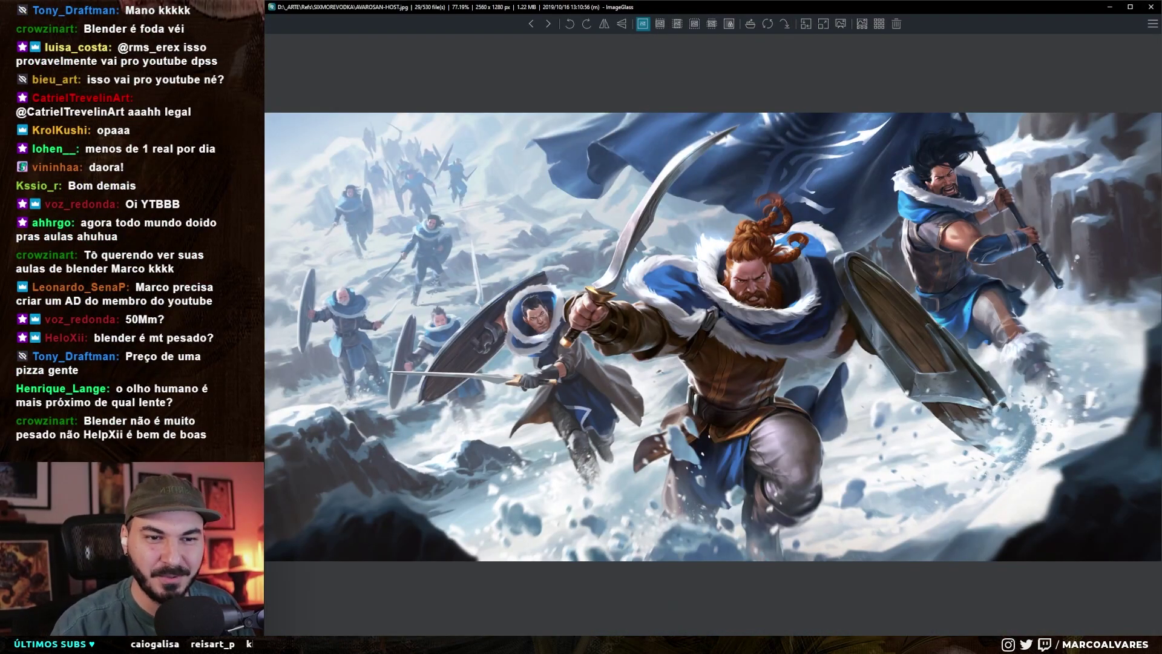
key(alt+Tab)
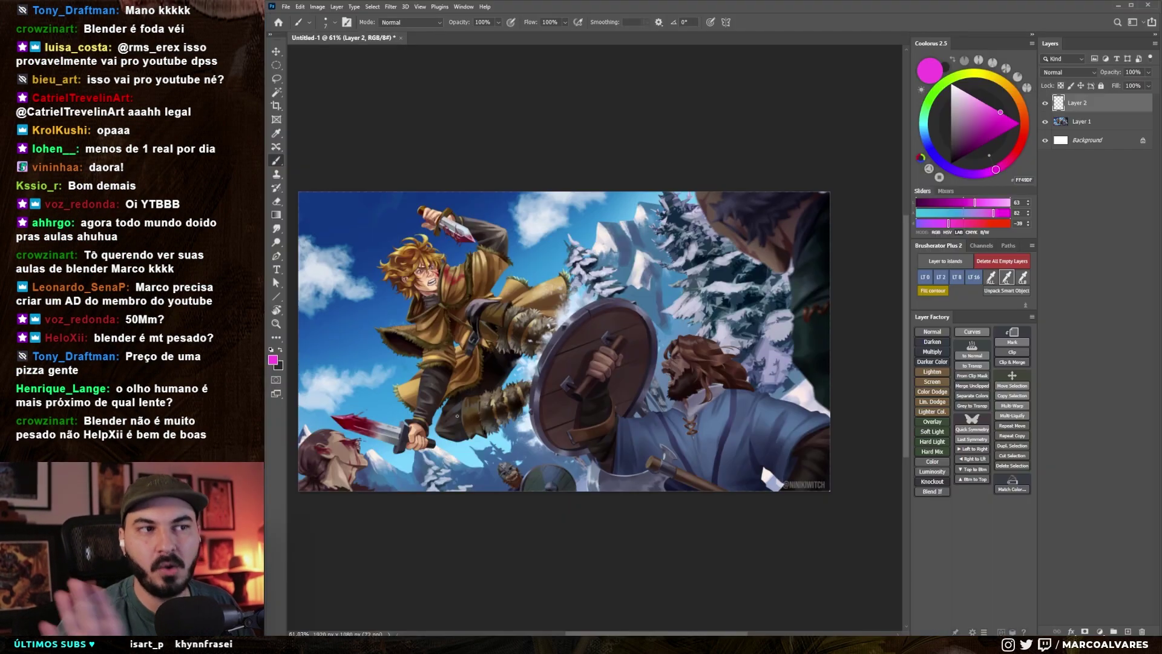